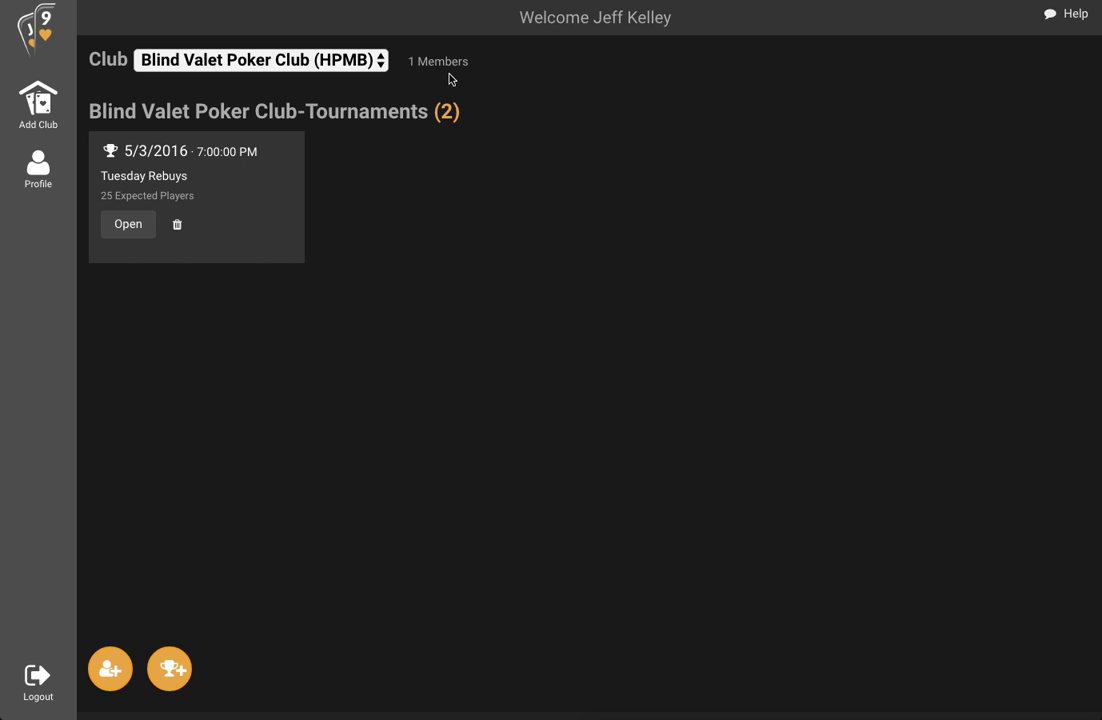
# Step: Add a Tuesday Rebuys tournament at 20:00 with a 5000 stack, antes off and a 25 buy-in
pyautogui.click(170, 668)
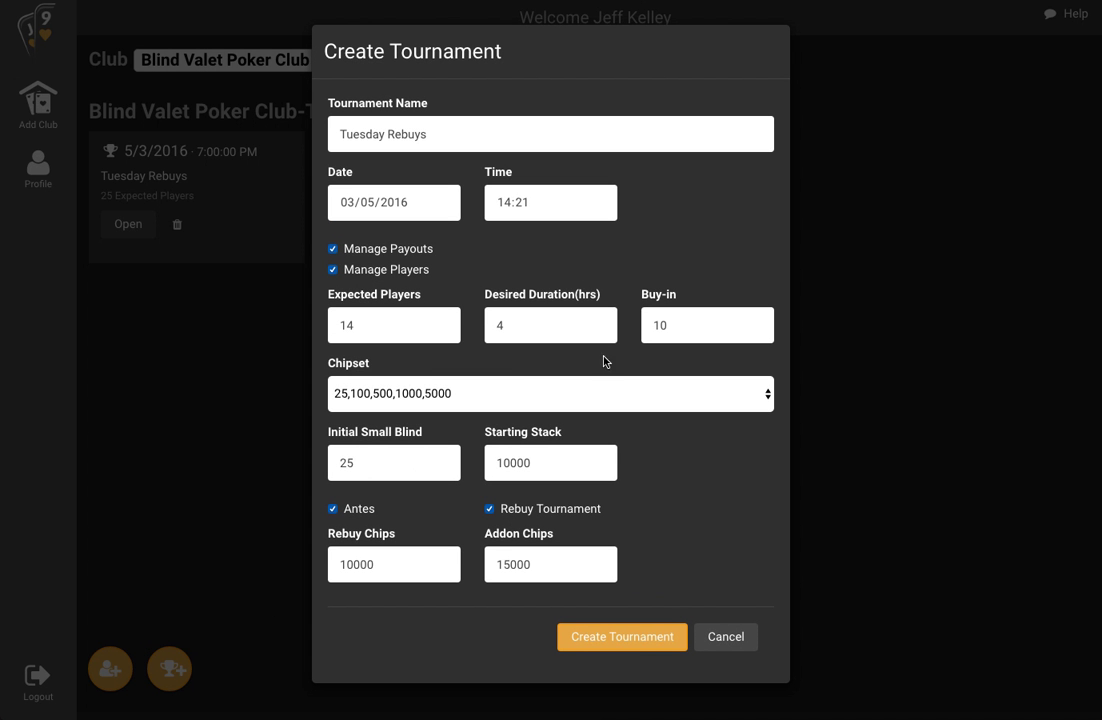
pyautogui.click(505, 203)
pyautogui.write('2000')
pyautogui.moveTo(499, 463); pyautogui.dragTo(491, 463)
pyautogui.press('BackSpace')
pyautogui.write('5')
pyautogui.click(351, 512)
pyautogui.click(676, 327)
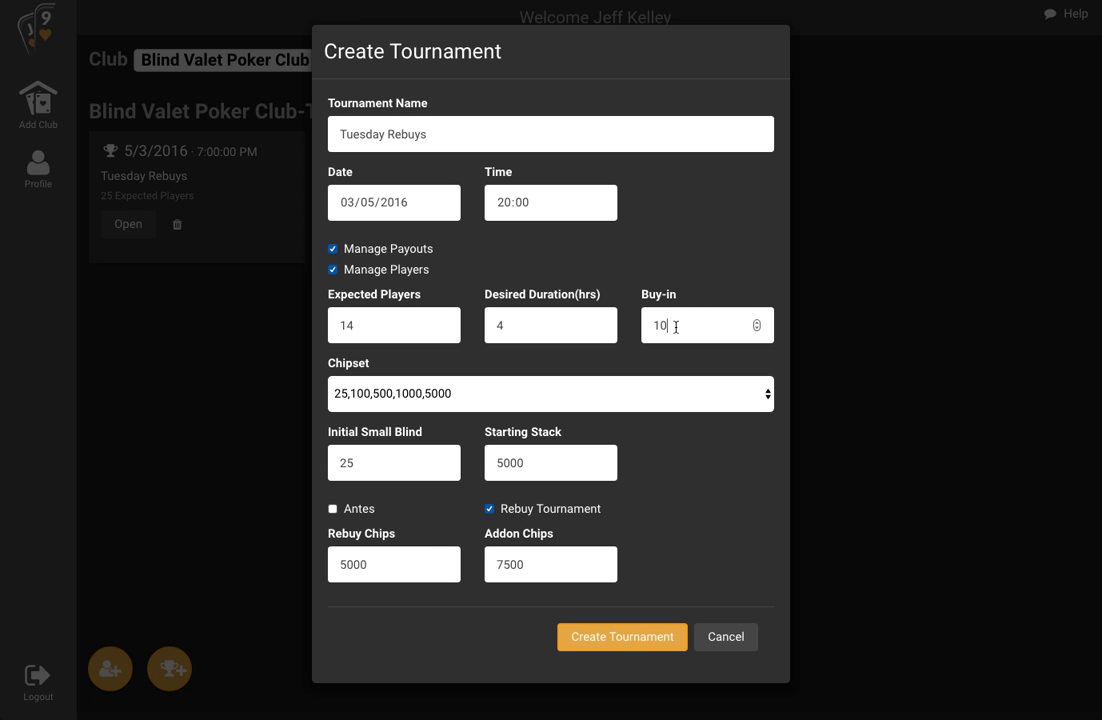
pyautogui.moveTo(676, 327); pyautogui.dragTo(648, 326)
pyautogui.write('25')
pyautogui.click(637, 642)
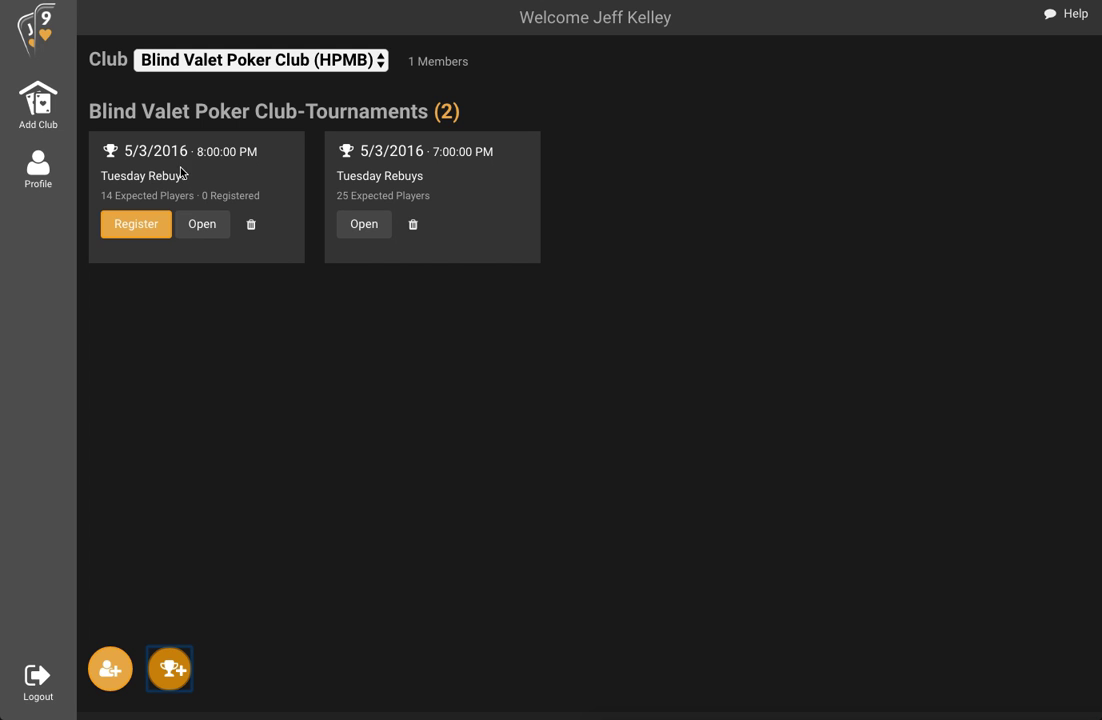
# Step: Register for the 8:00 PM Tuesday Rebuys tournament and open it
pyautogui.click(130, 224)
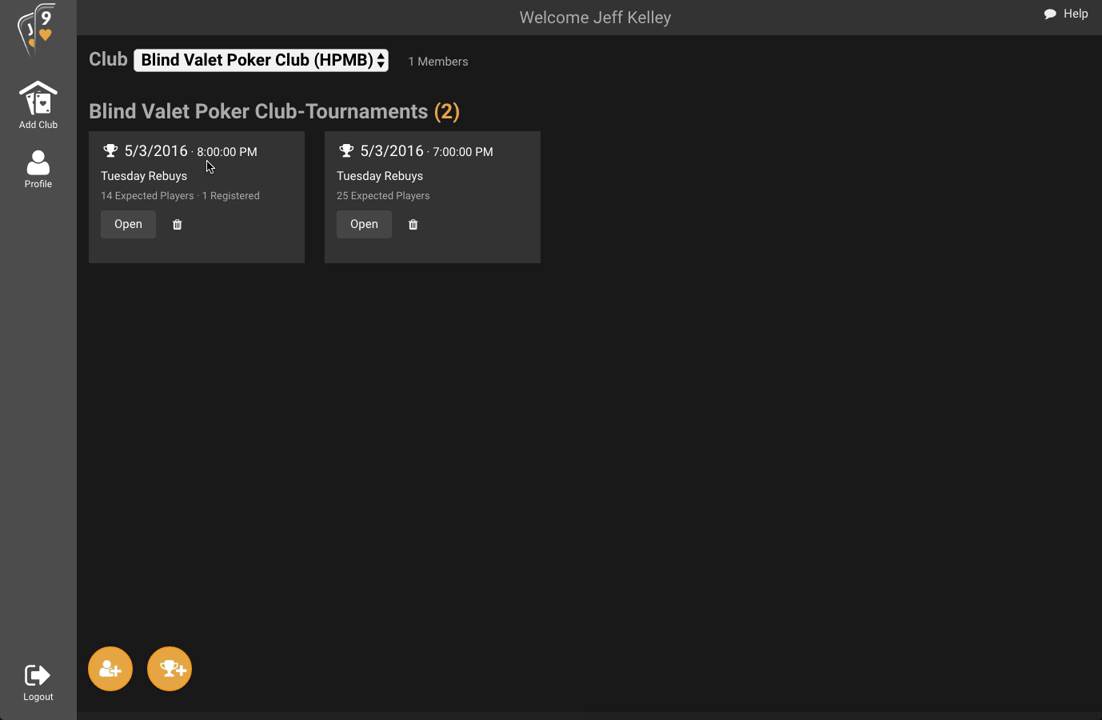
pyautogui.click(127, 225)
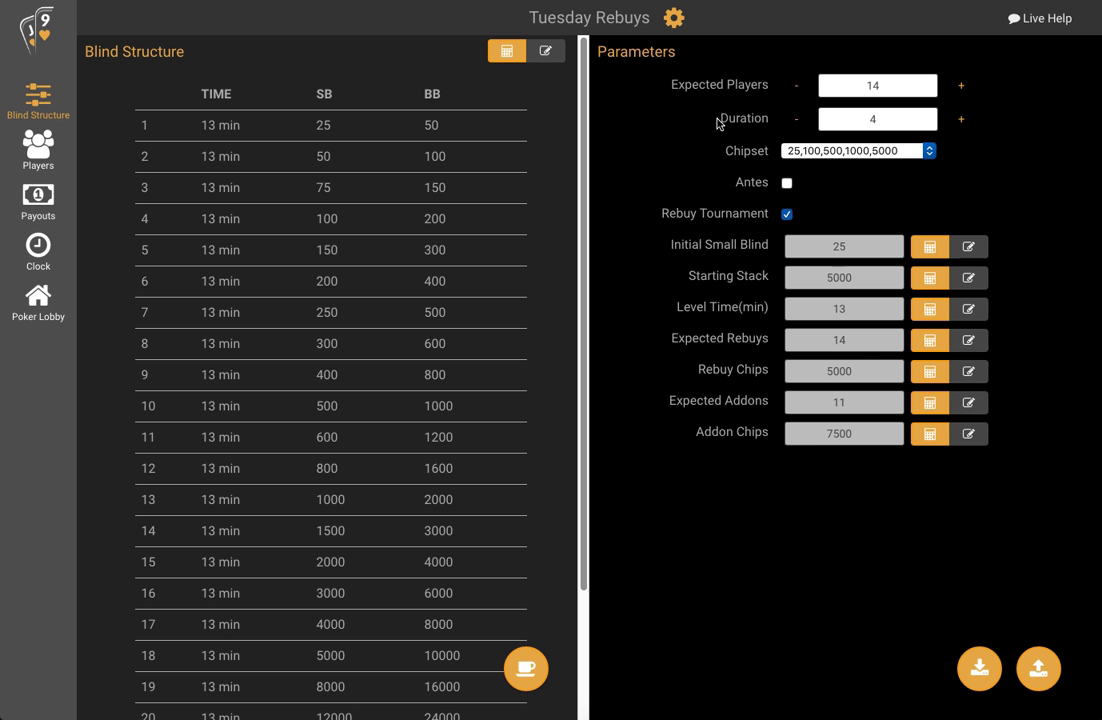
# Step: From the Players list, bring up the Register a player form, leaving extra seats unchanged
pyautogui.click(41, 155)
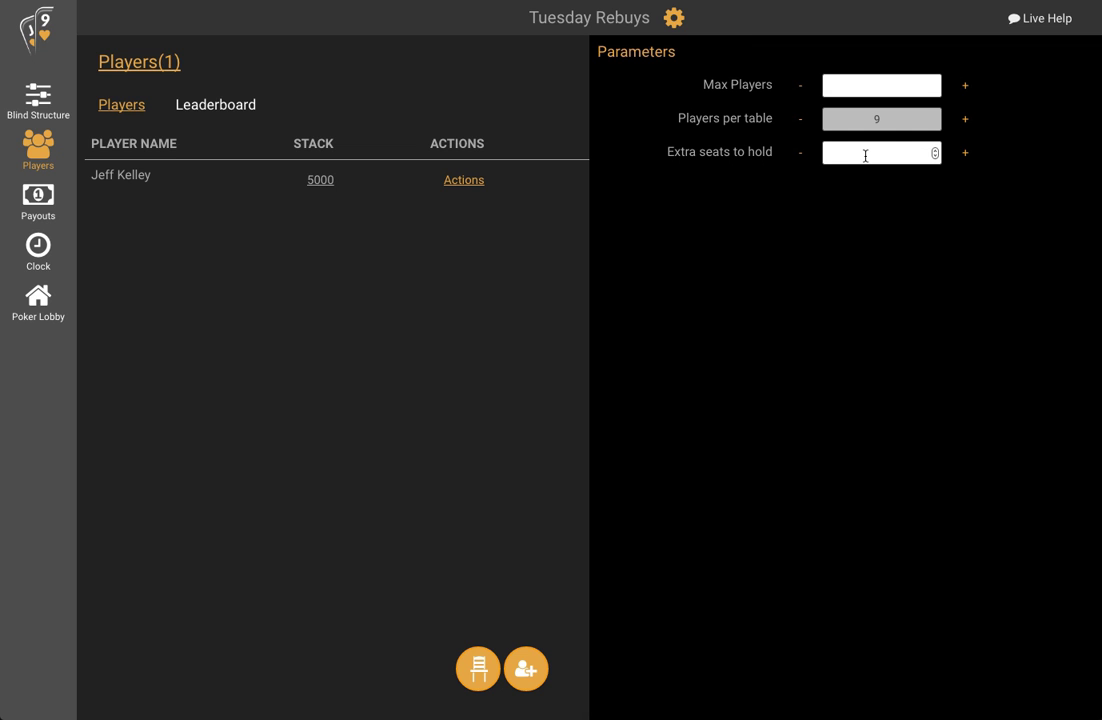
pyautogui.click(866, 156)
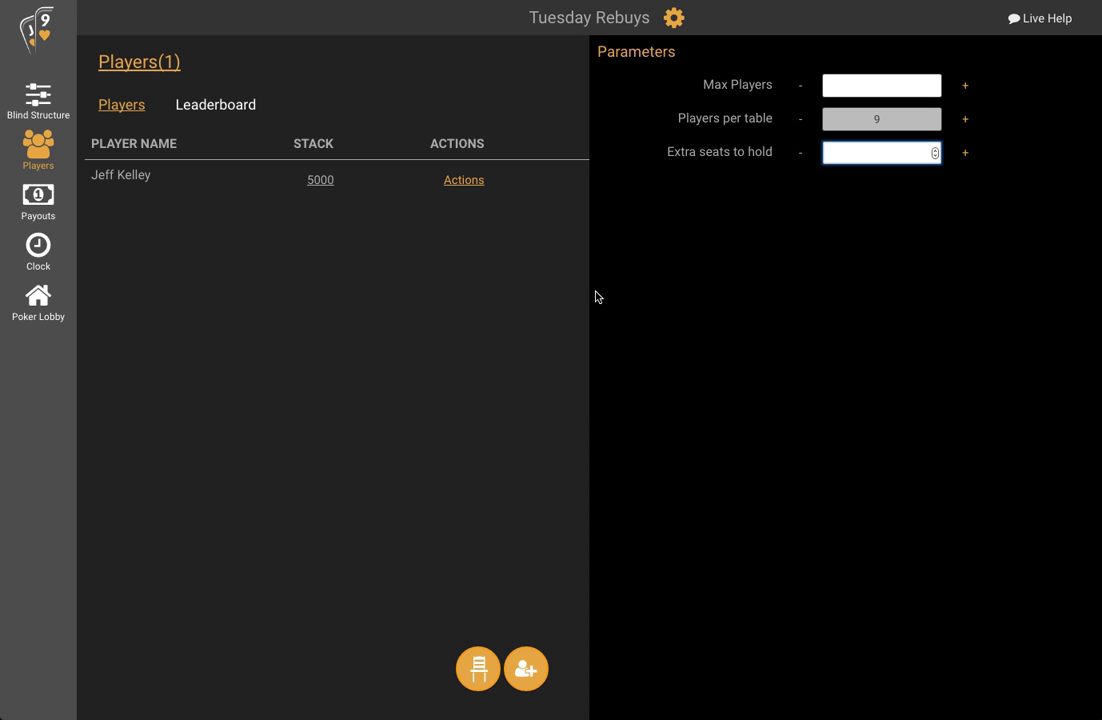
pyautogui.click(565, 287)
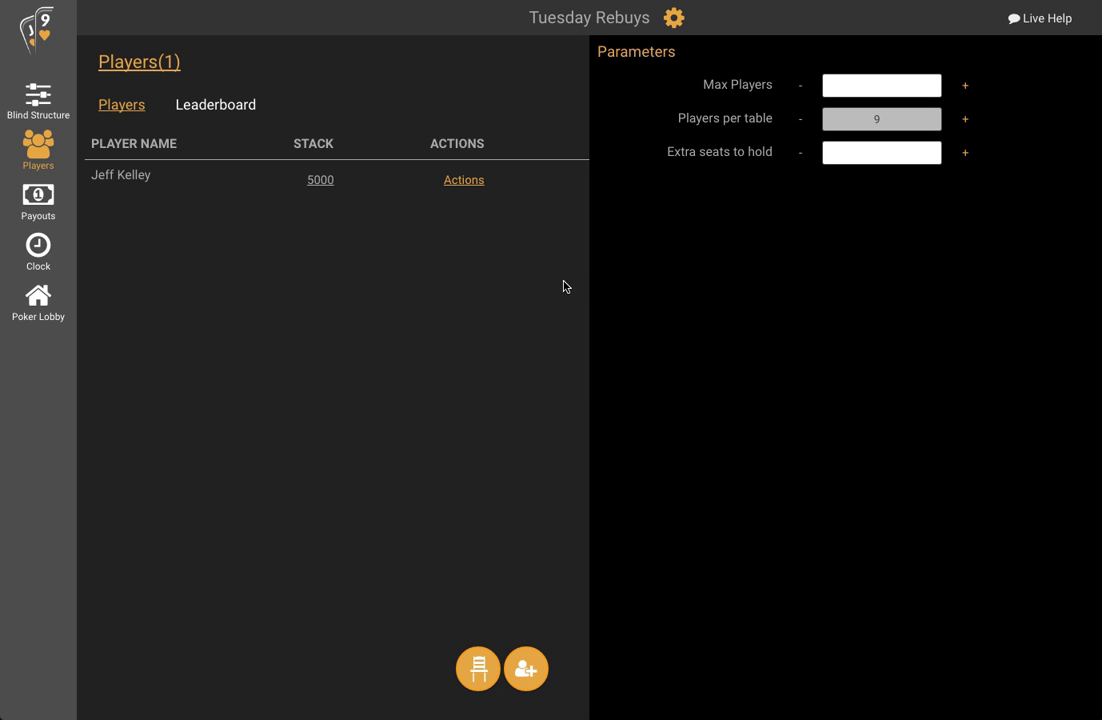
pyautogui.click(533, 670)
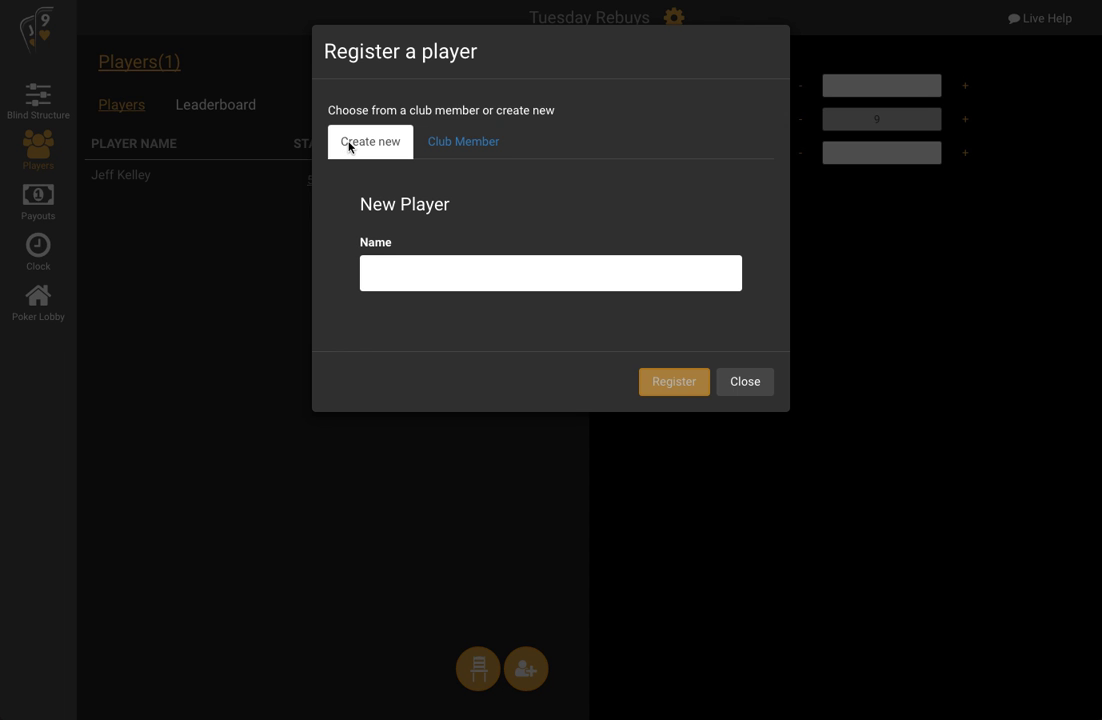
# Step: Create and register new players Phil and Tom, then close the registration form
pyautogui.click(456, 150)
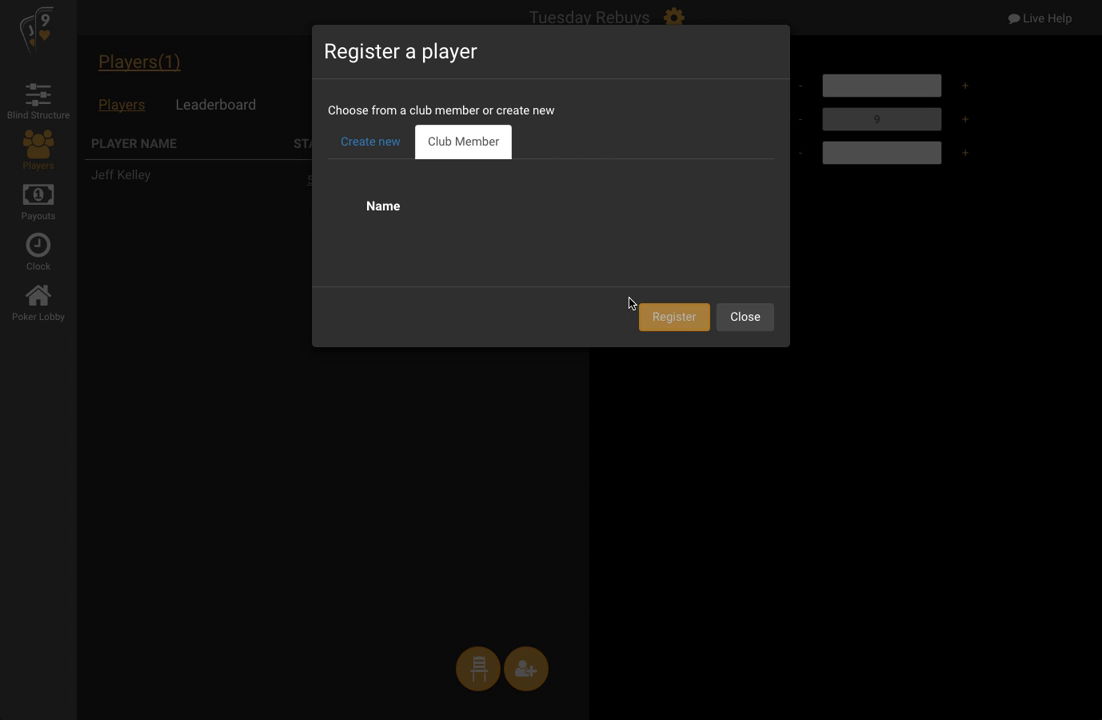
pyautogui.click(368, 146)
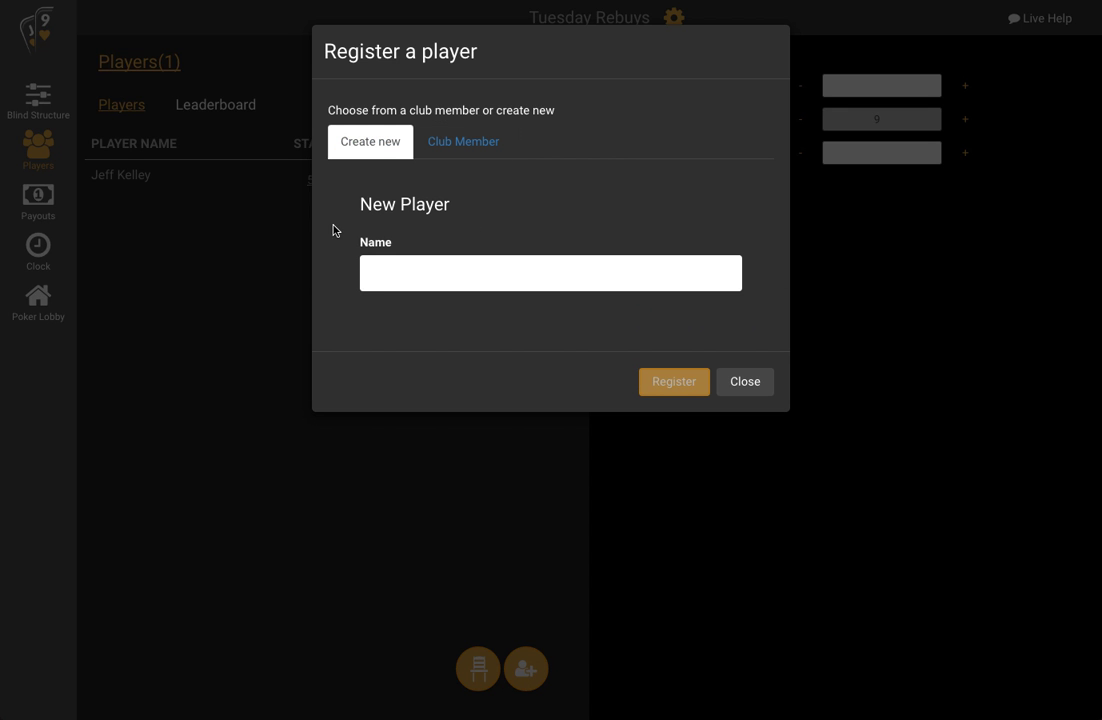
pyautogui.click(396, 278)
pyautogui.write('Phil')
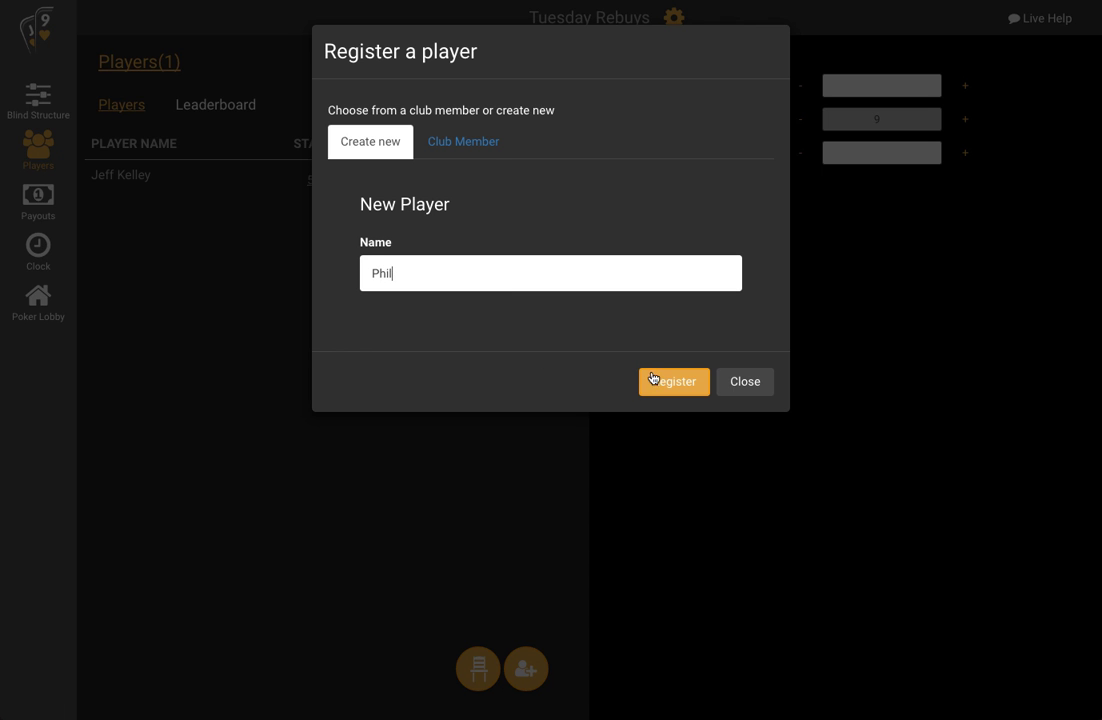
pyautogui.press('Return')
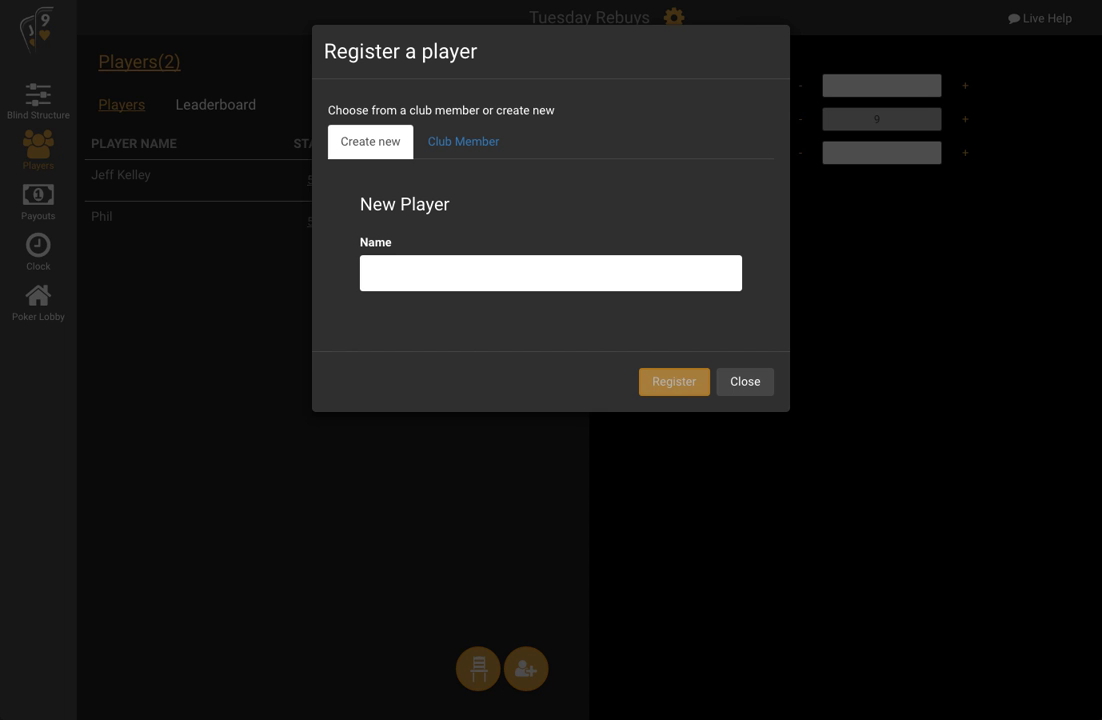
pyautogui.write('Tom')
pyautogui.click(678, 388)
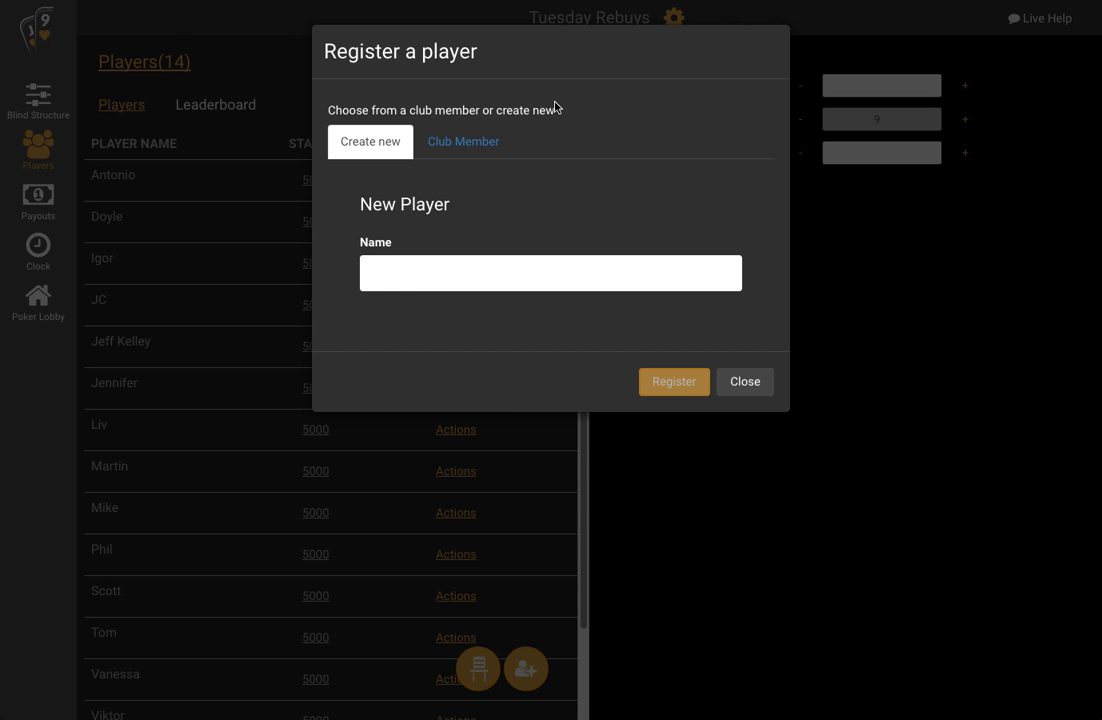
pyautogui.click(754, 383)
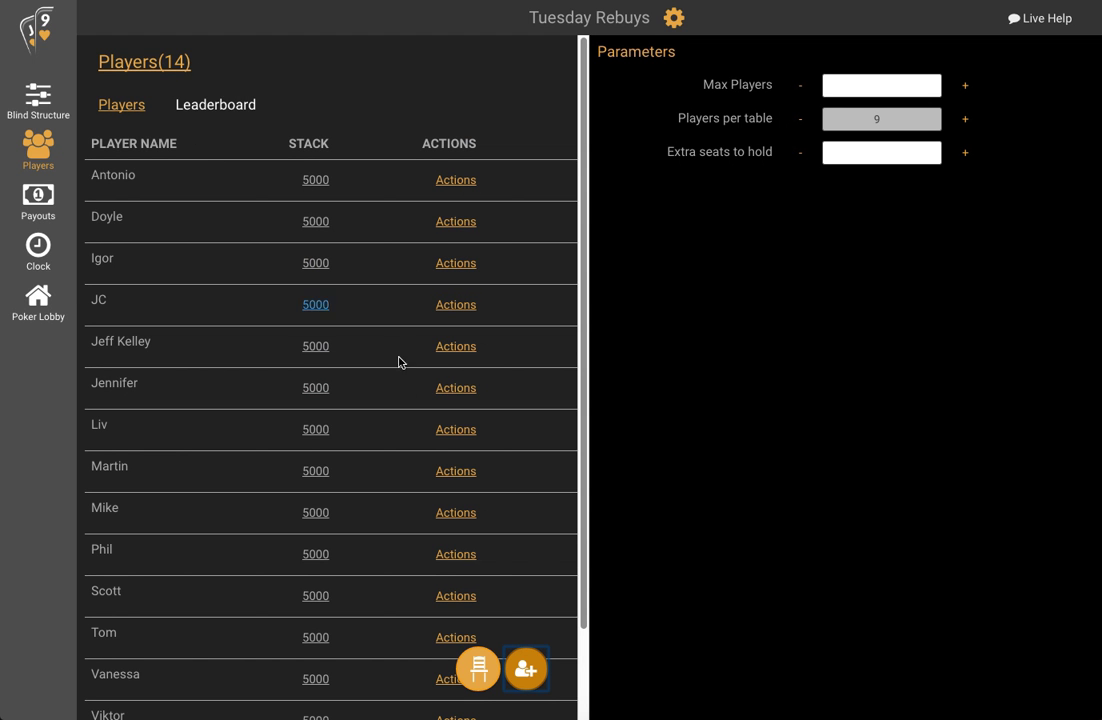
# Step: Lower players per table from 9 to 5 and draw seats for all 14 players
pyautogui.click(800, 121)
pyautogui.click(800, 122)
pyautogui.click(800, 122)
pyautogui.click(800, 122)
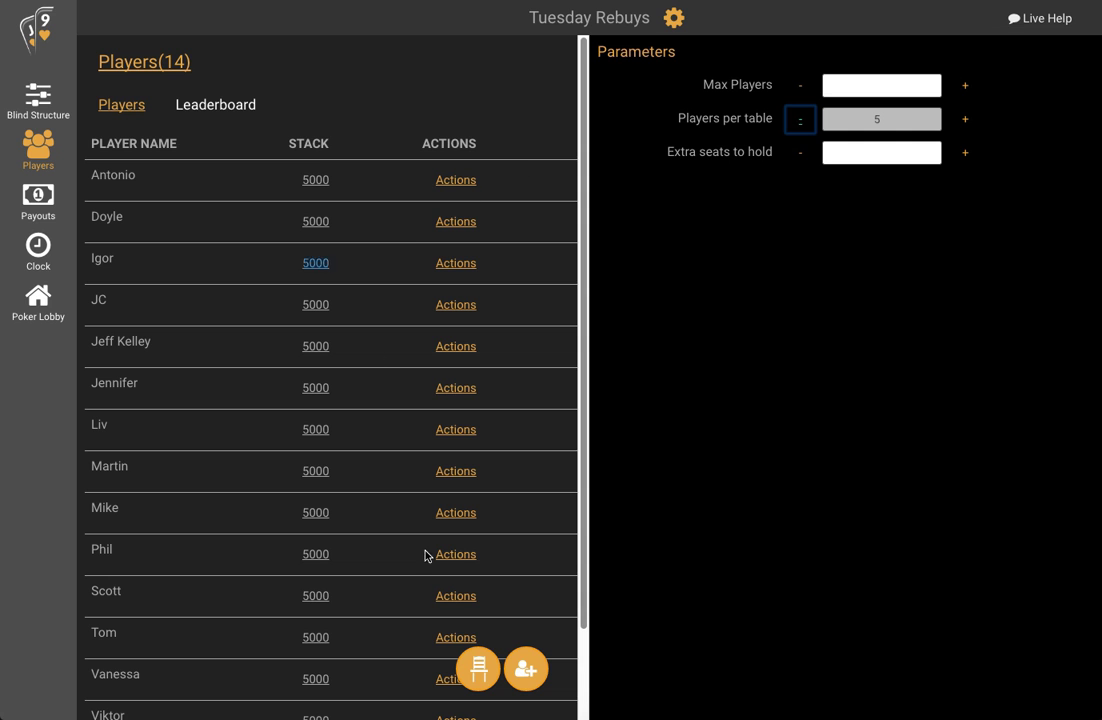
pyautogui.click(479, 670)
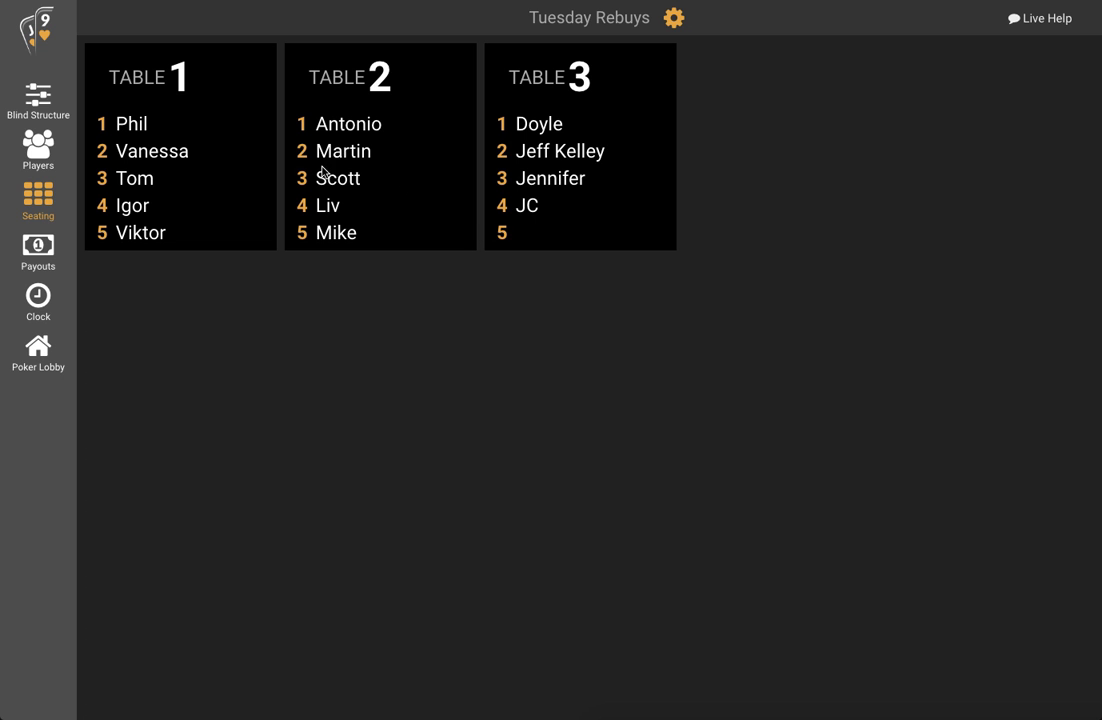
# Step: Register the late player Byron and close the registration form
pyautogui.click(41, 158)
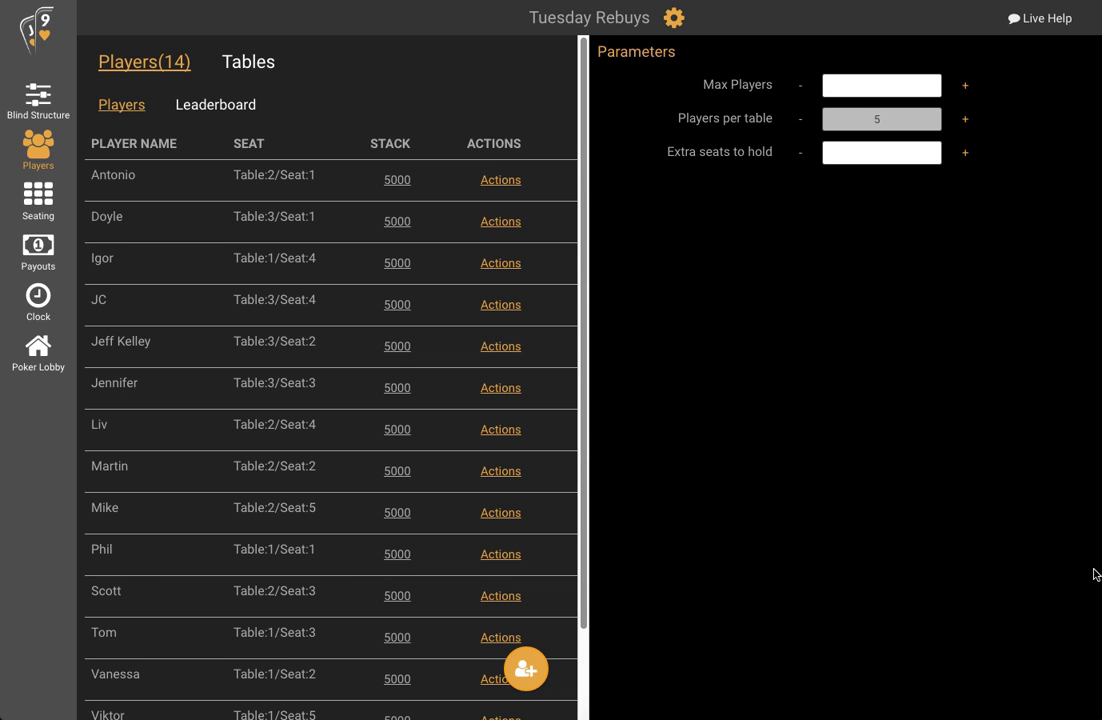
pyautogui.click(526, 669)
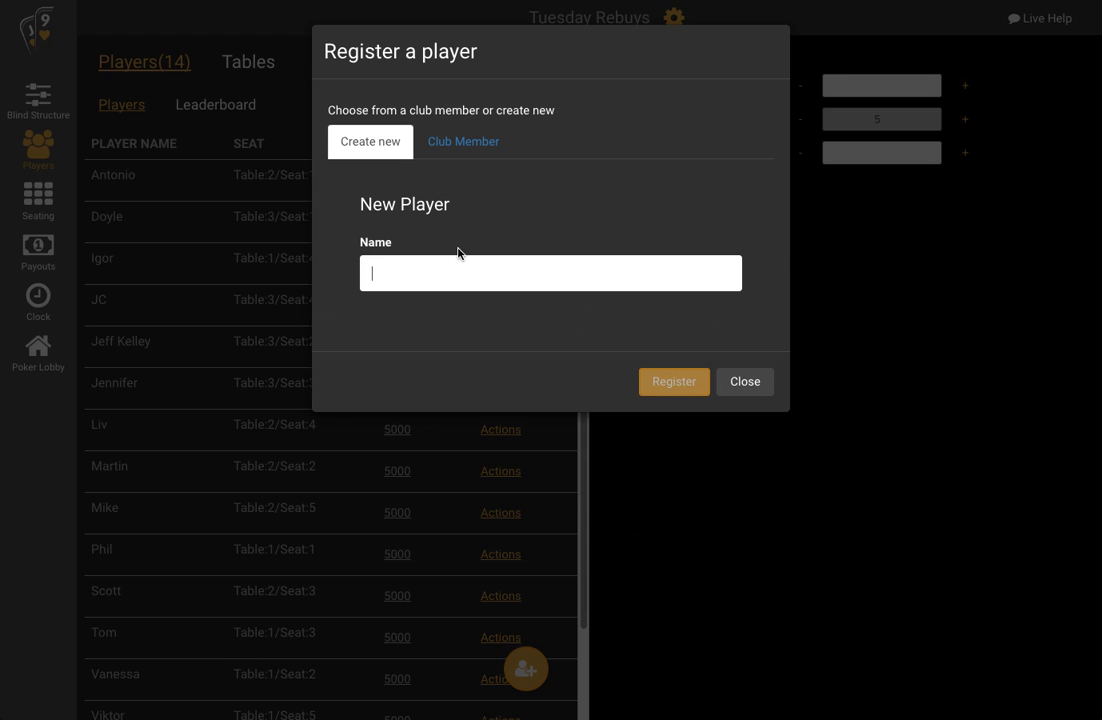
pyautogui.write('Byr')
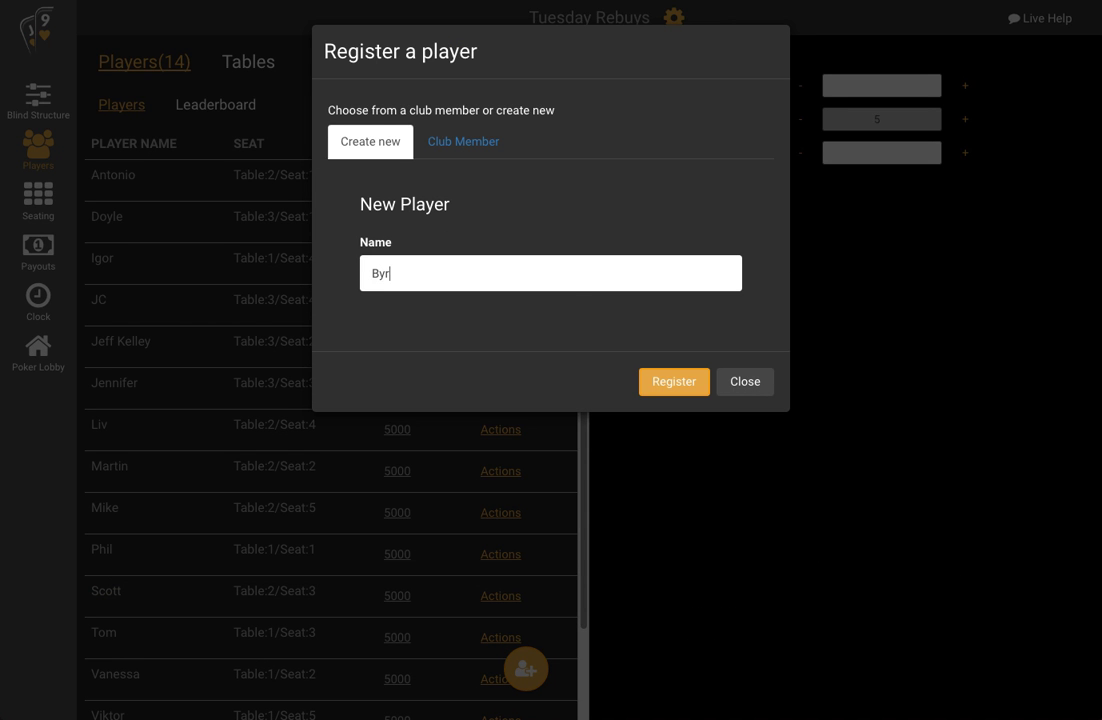
pyautogui.write('on')
pyautogui.click(665, 382)
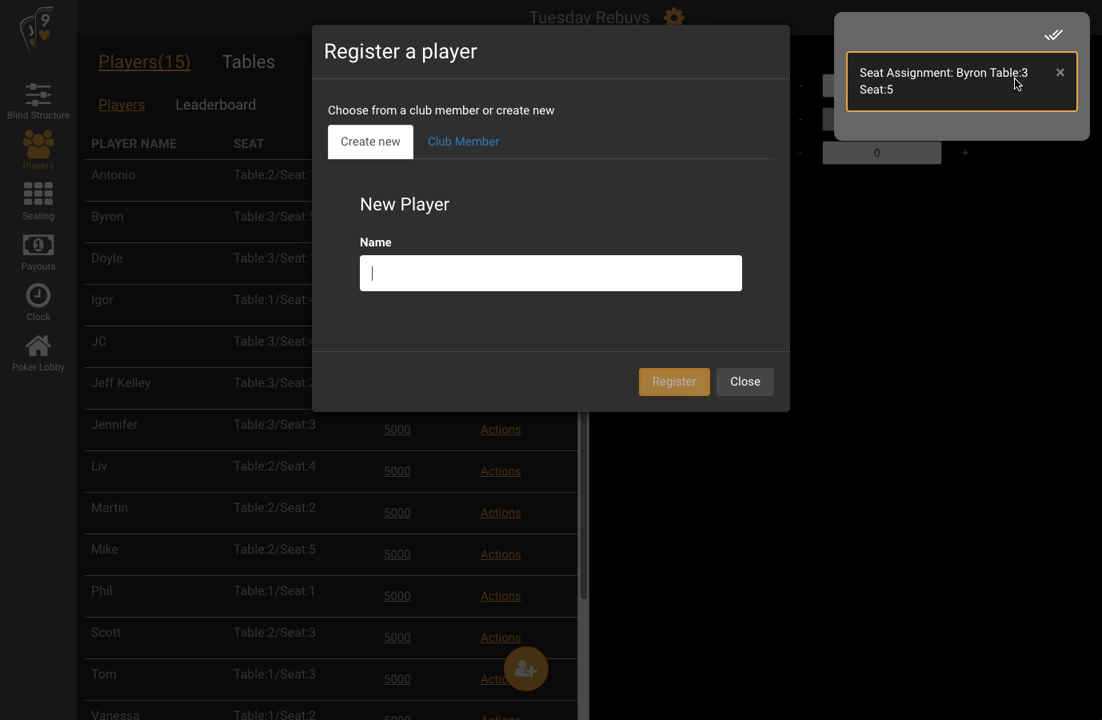
pyautogui.click(1053, 38)
pyautogui.click(741, 386)
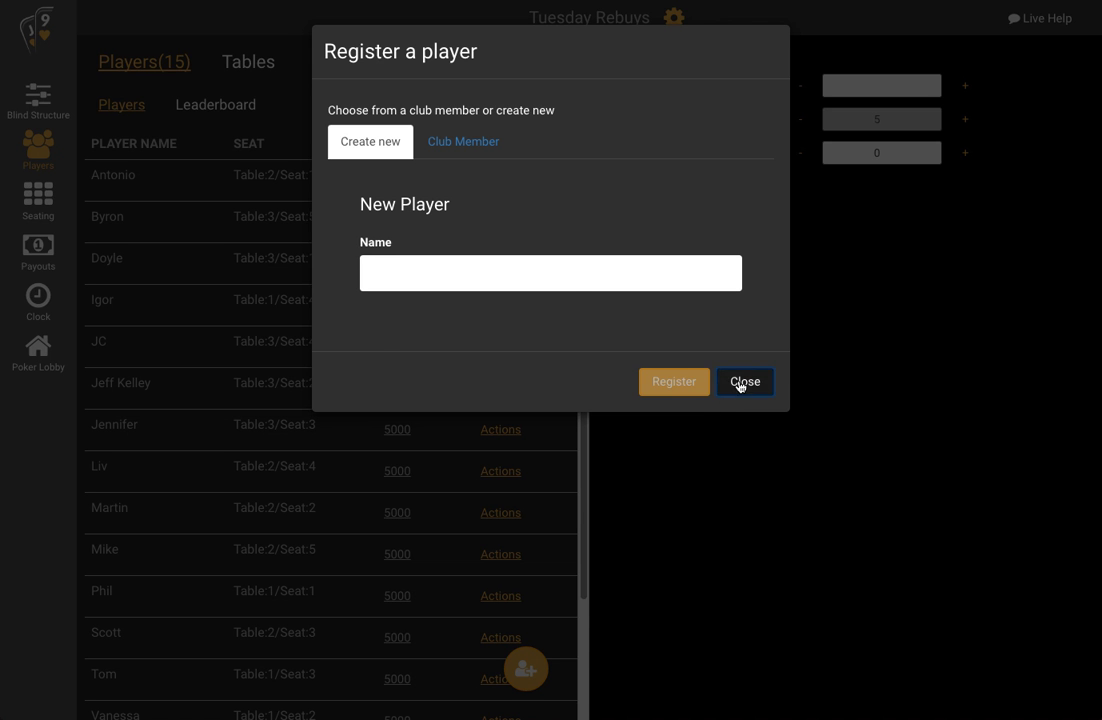
# Step: Review table counts and the seating chart, then show the payouts for the 375 prize pool
pyautogui.click(238, 68)
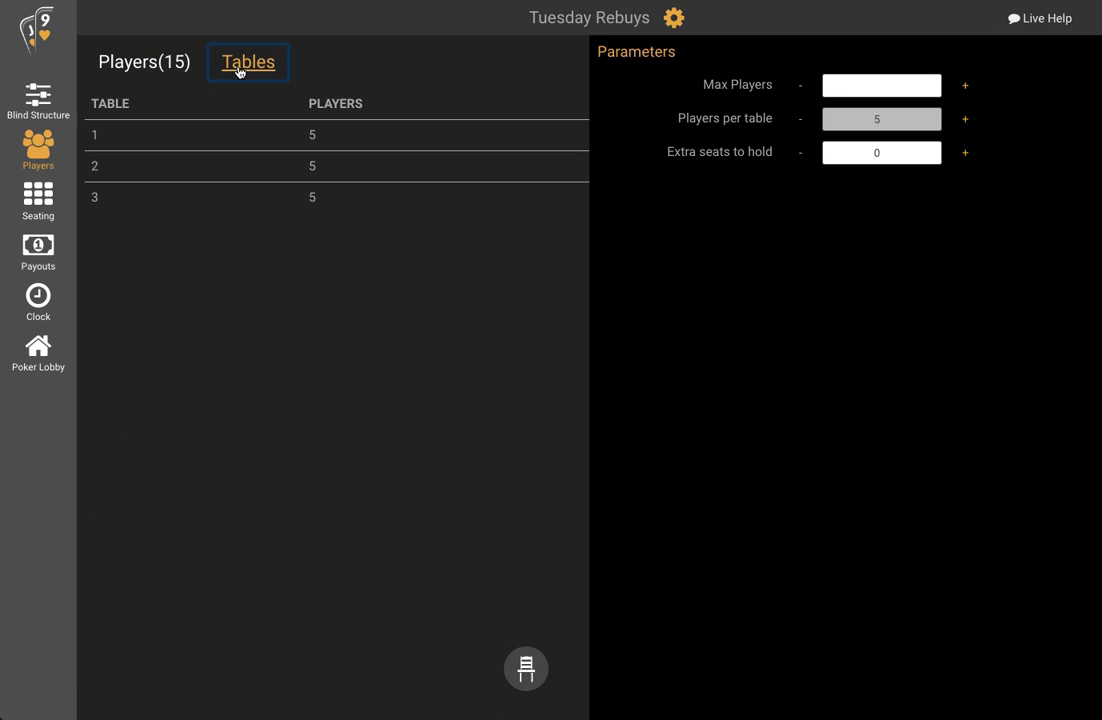
pyautogui.click(130, 70)
pyautogui.click(44, 200)
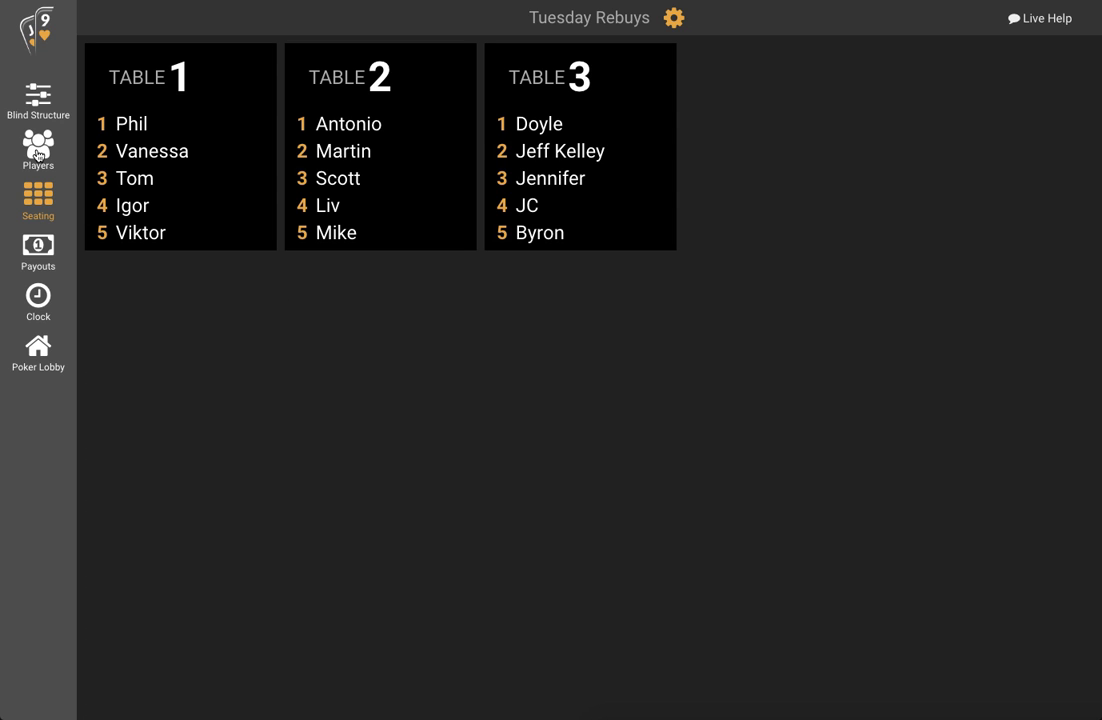
pyautogui.click(40, 256)
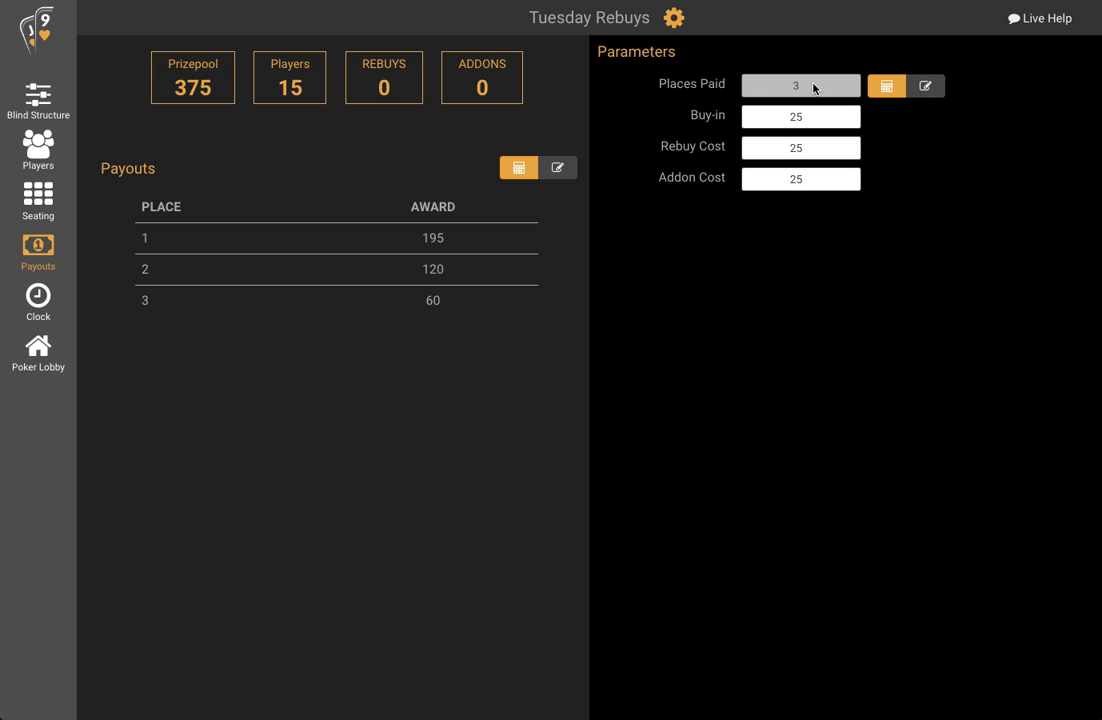
# Step: Edit the number of places paid, then show the tournament clock at 13:00 with 25/50 blinds
pyautogui.click(925, 86)
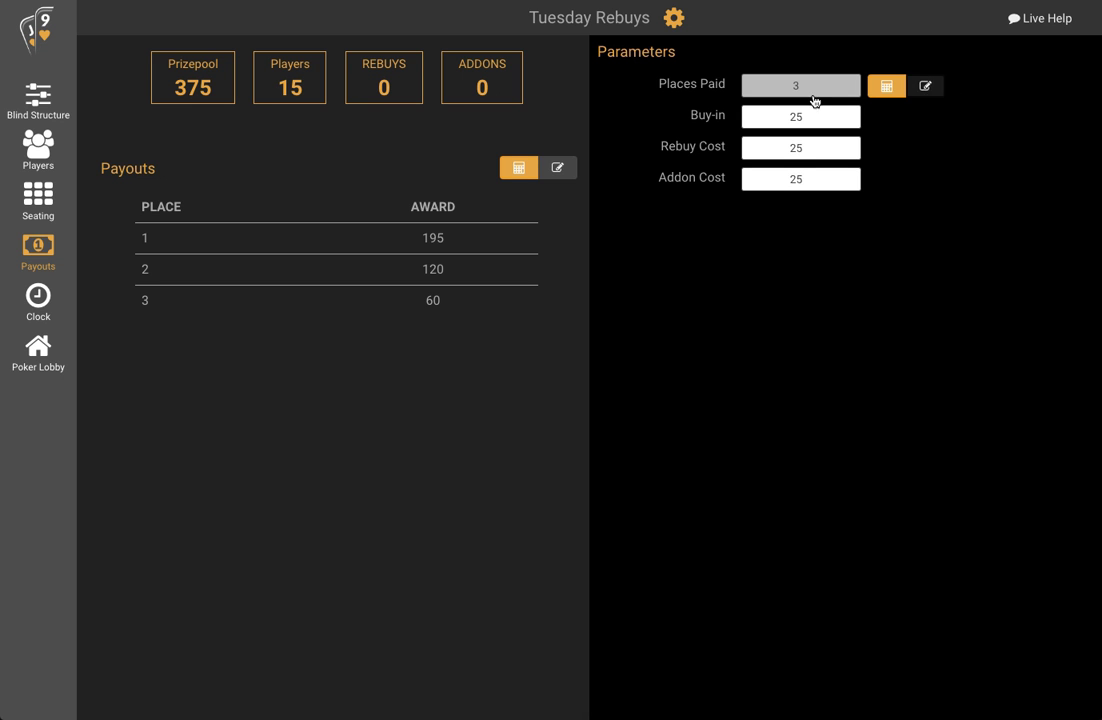
pyautogui.write('4')
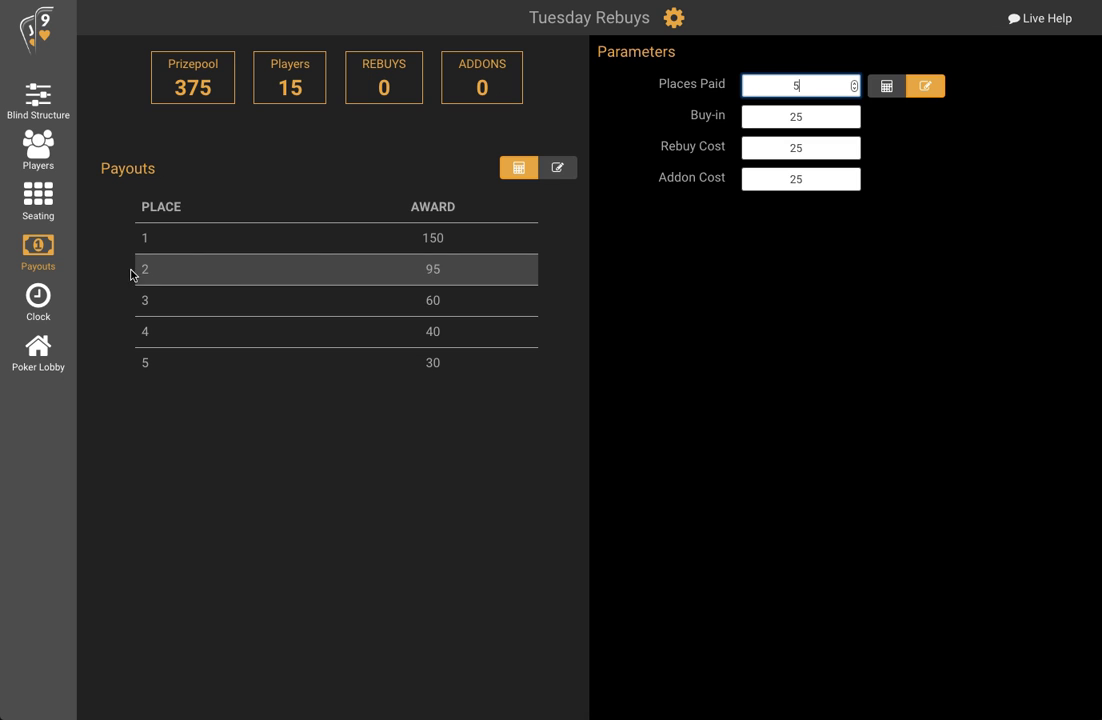
pyautogui.click(44, 307)
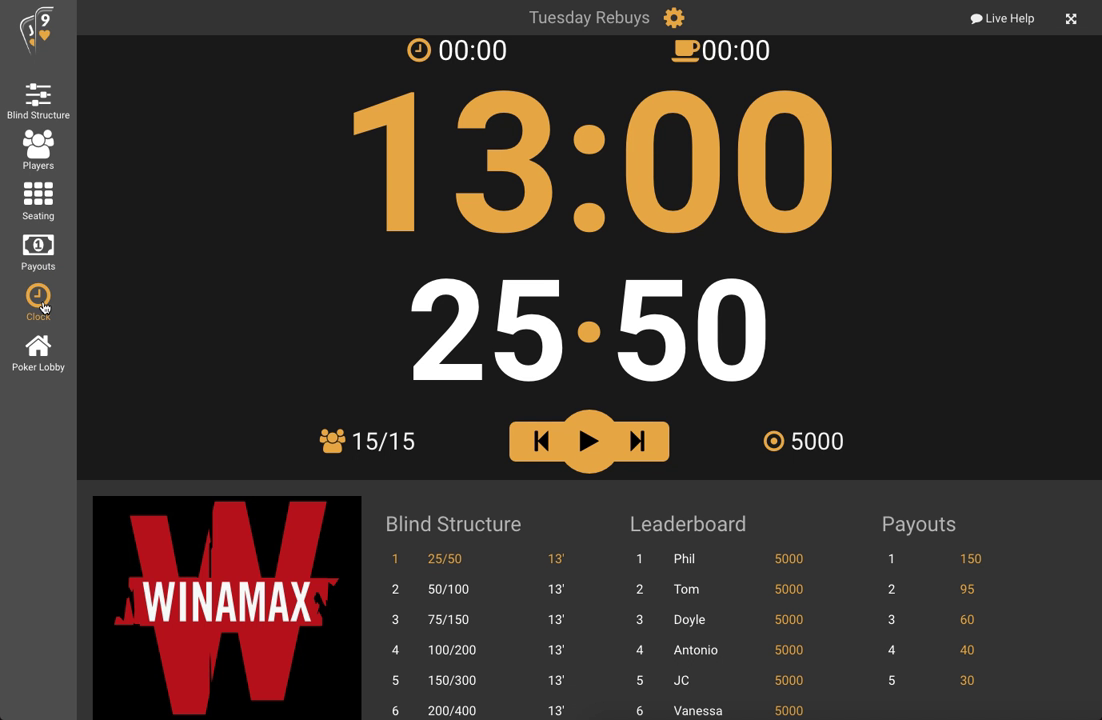
# Step: Start the 25/50 level clock running, then return to the players list
pyautogui.click(588, 441)
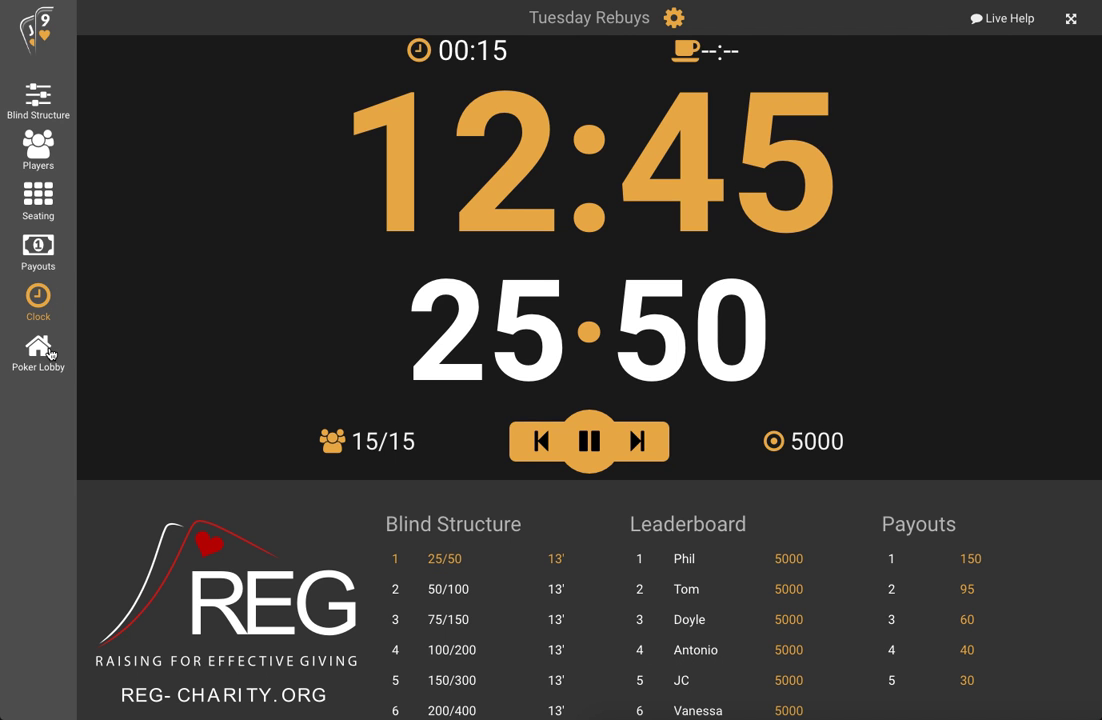
pyautogui.click(46, 159)
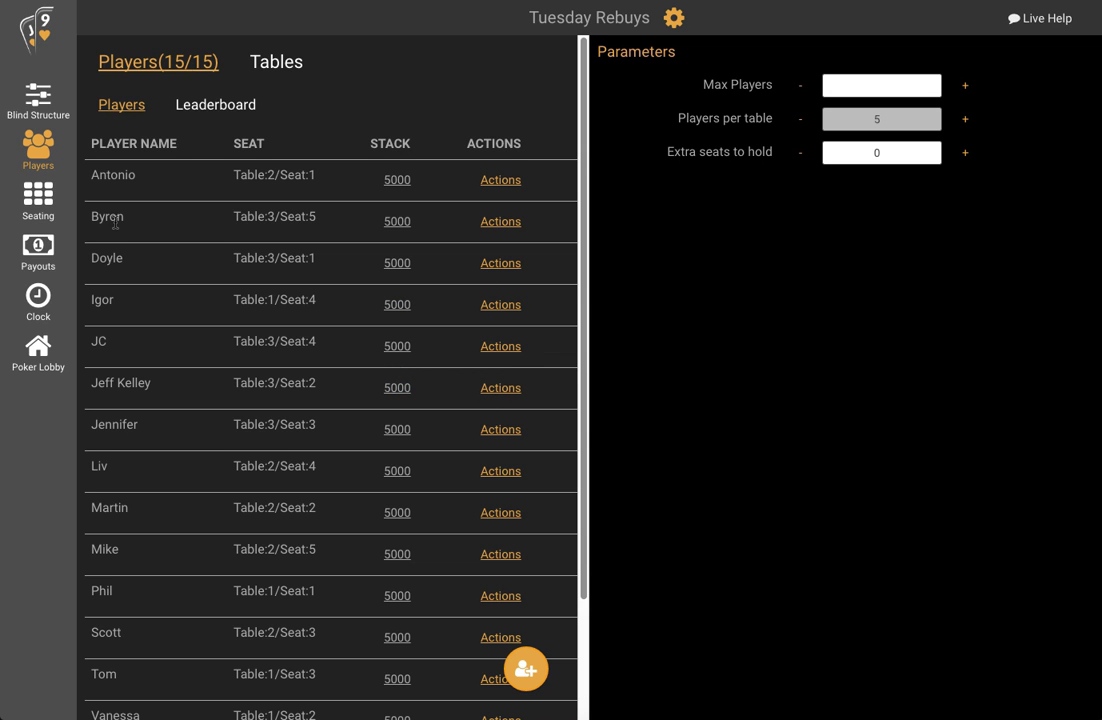
# Step: Record rebuys for the Table 3 Seat 1 and Table 2 Seat 4 players and check the prize pool
pyautogui.scroll(-1, 137, 350)
pyautogui.scroll(1, 137, 373)
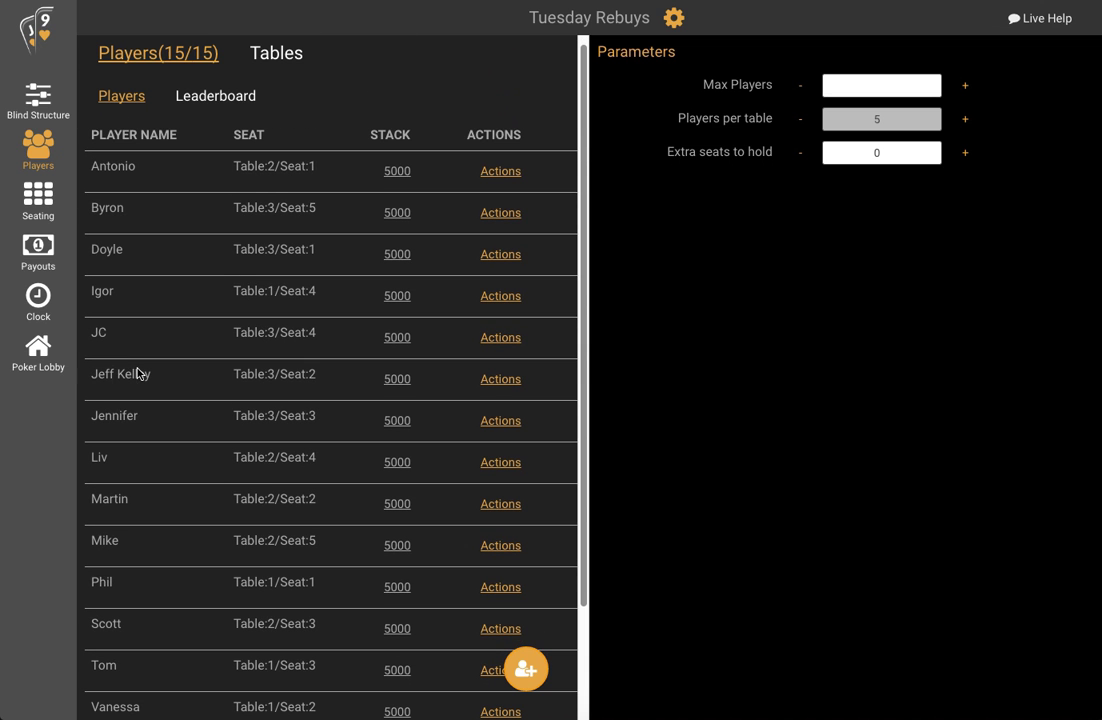
pyautogui.click(502, 256)
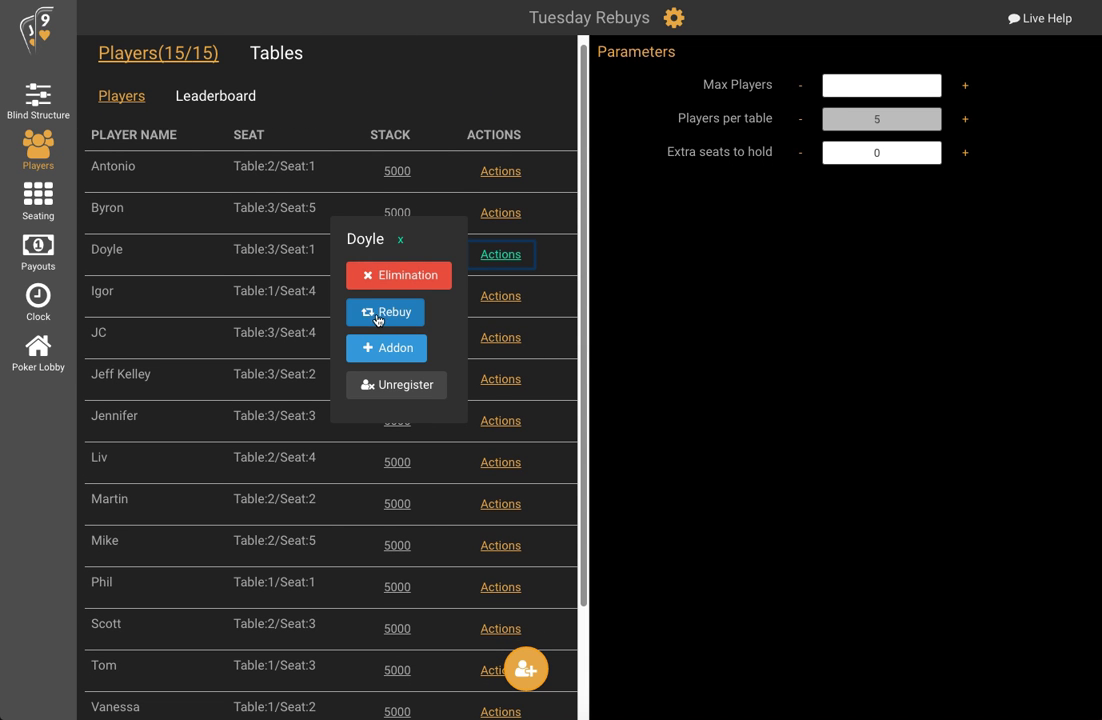
pyautogui.click(383, 316)
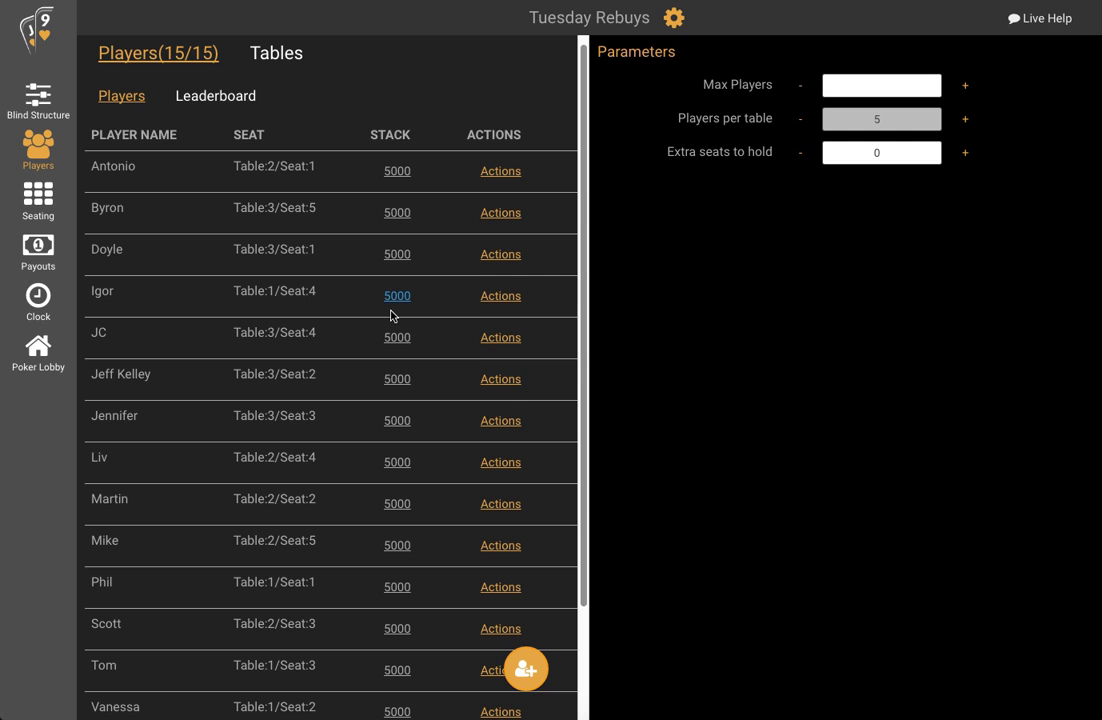
pyautogui.click(501, 461)
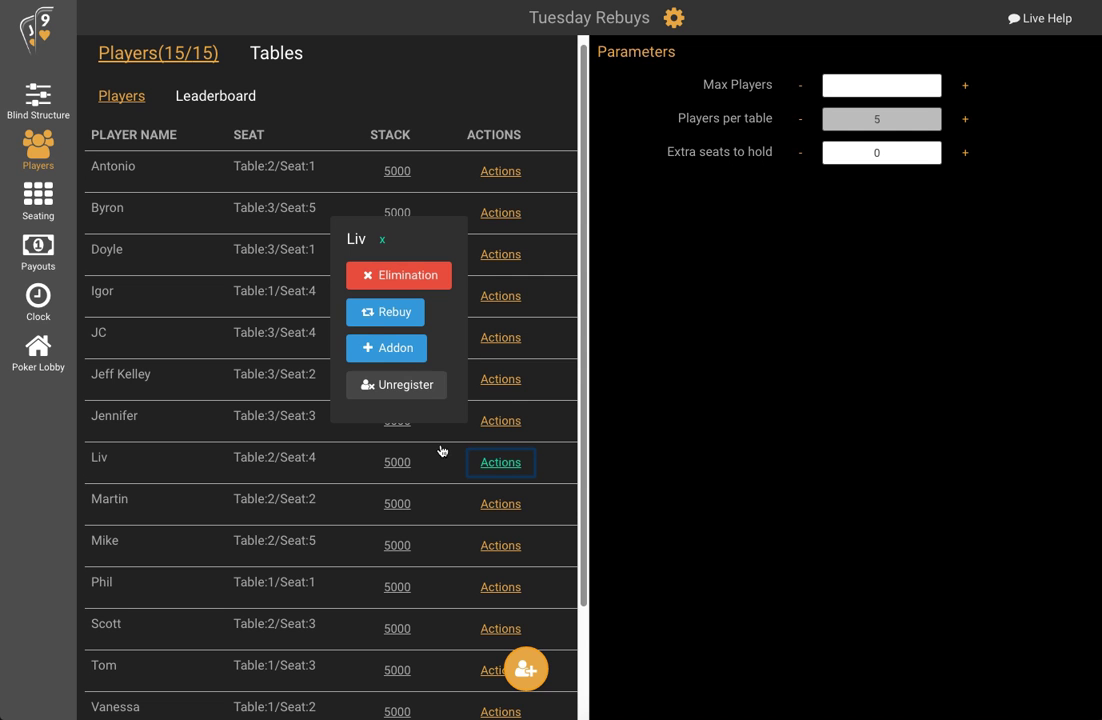
pyautogui.click(379, 318)
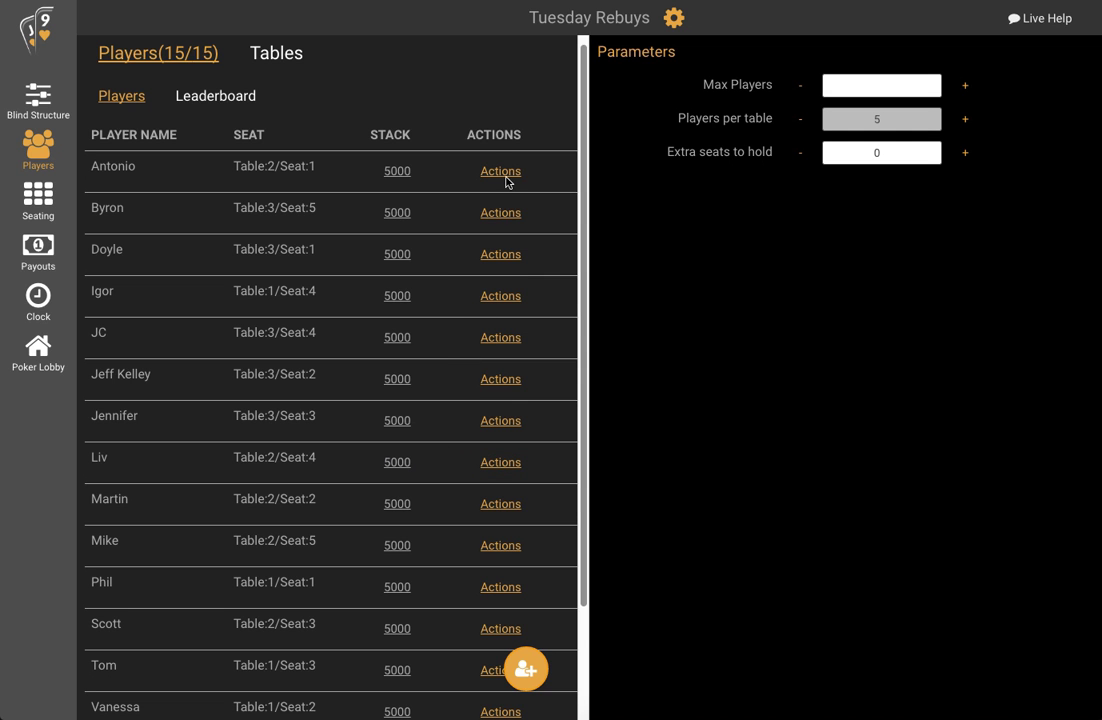
pyautogui.click(38, 250)
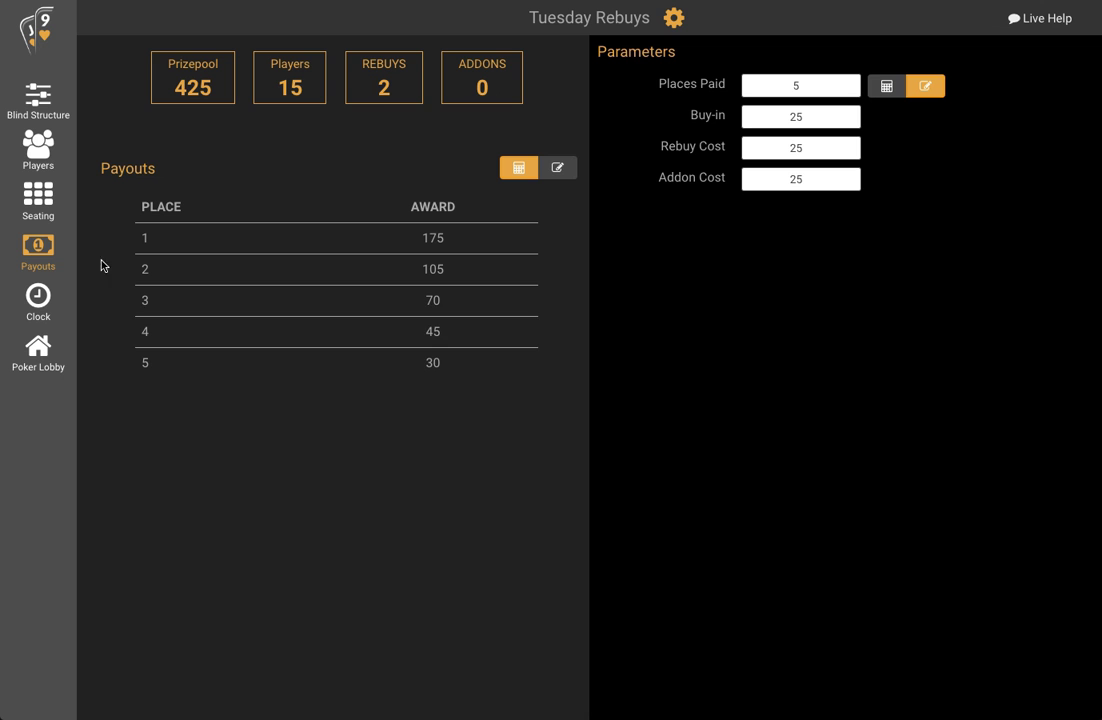
pyautogui.click(37, 140)
# Step: Record add-ons for the Table 2 Seat 5 and Table 3 Seat 1 players
pyautogui.click(499, 545)
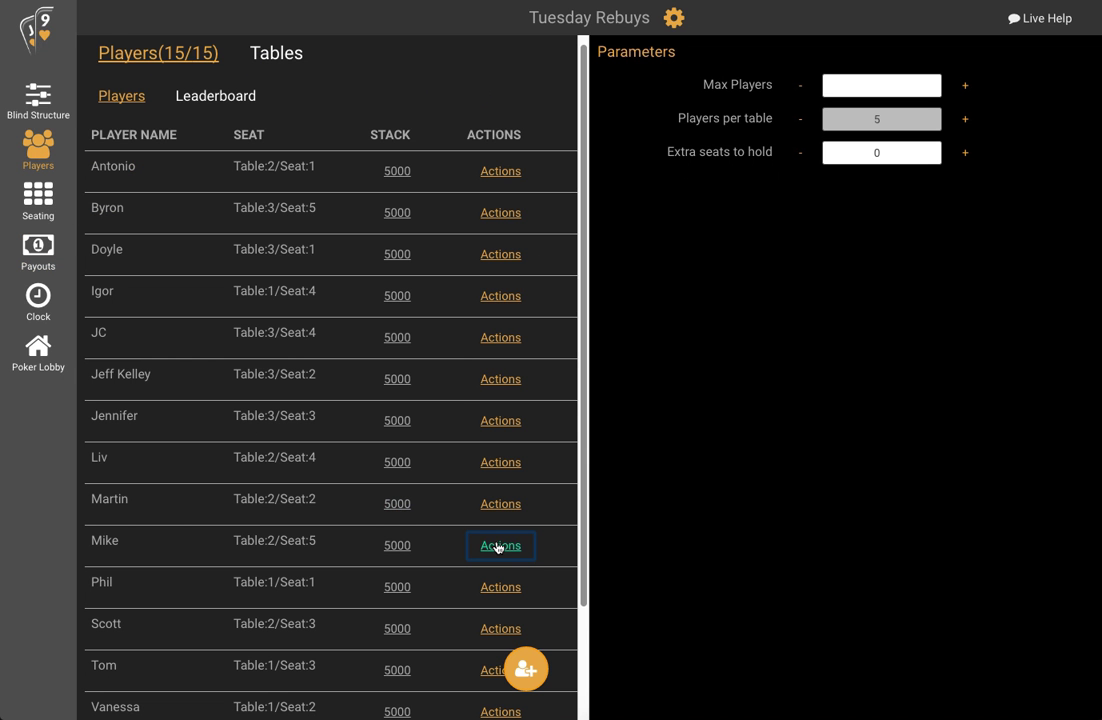
pyautogui.click(402, 350)
pyautogui.click(501, 256)
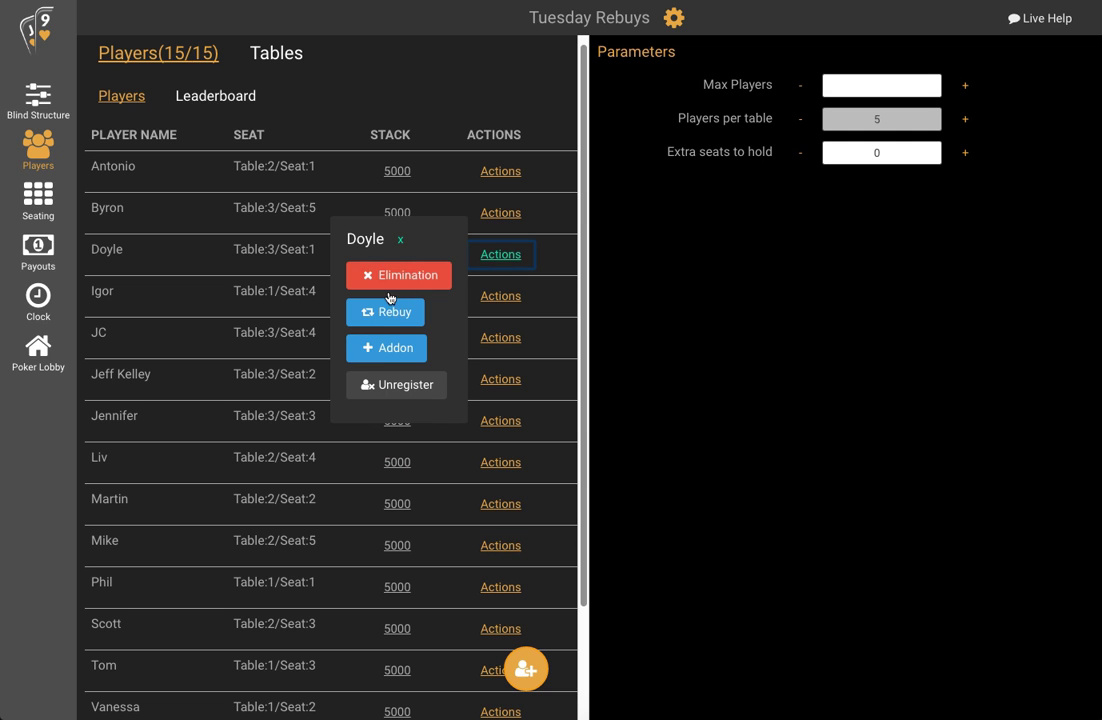
pyautogui.click(387, 352)
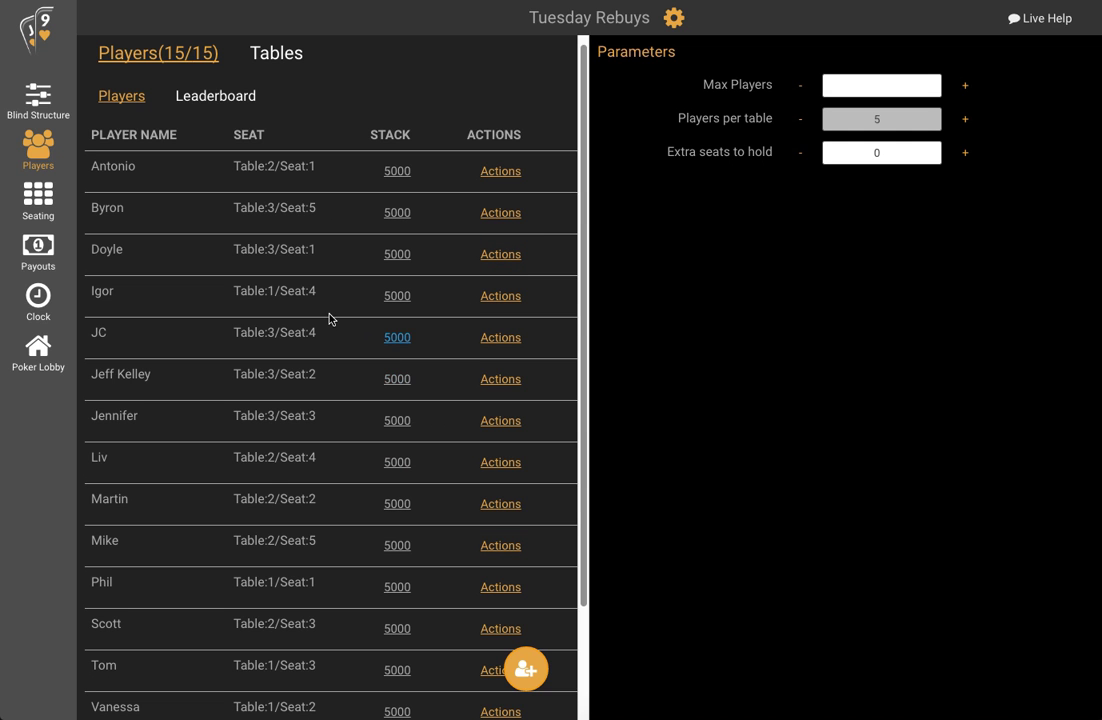
pyautogui.click(509, 256)
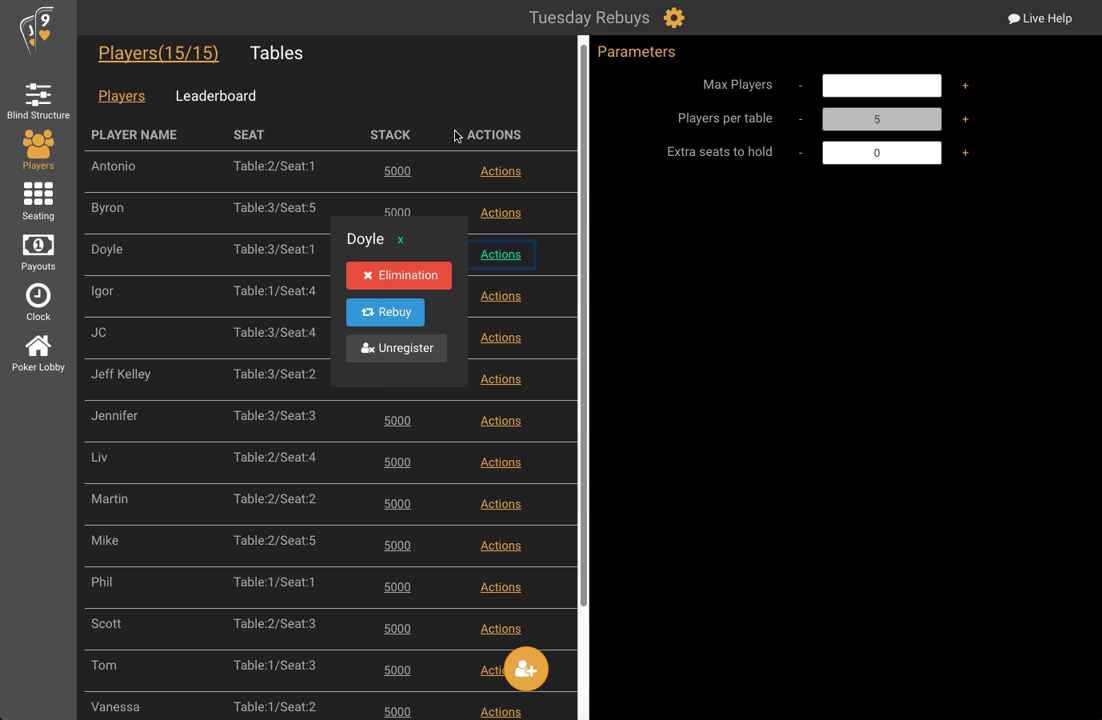
pyautogui.click(443, 168)
pyautogui.click(399, 242)
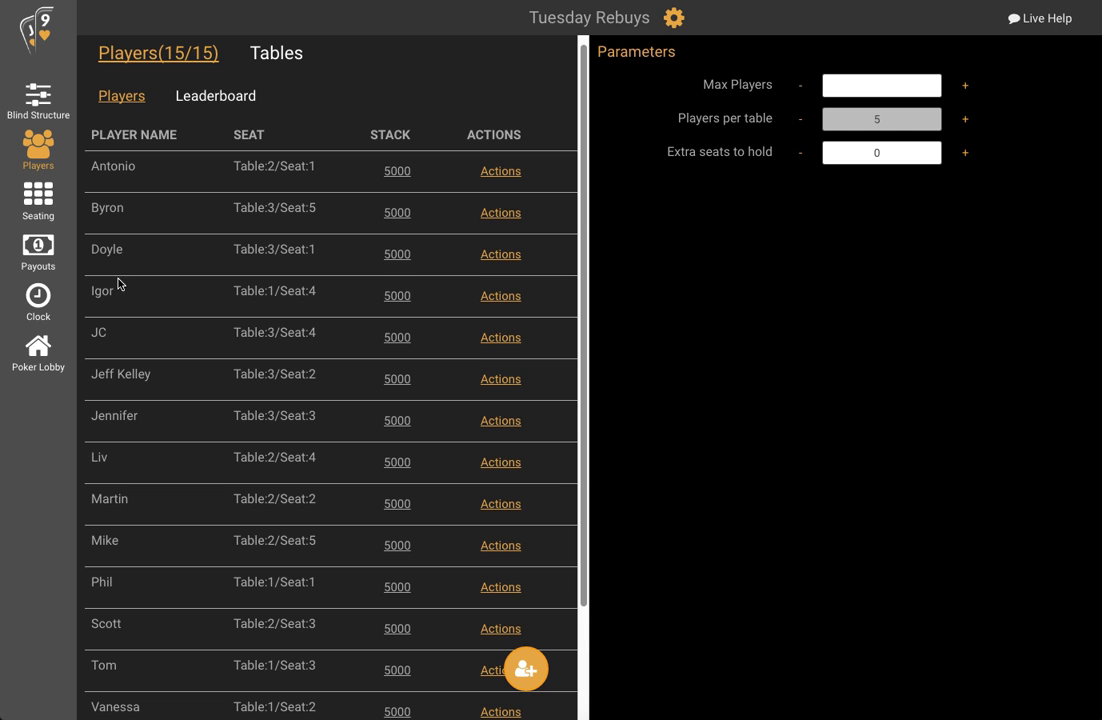
pyautogui.click(501, 339)
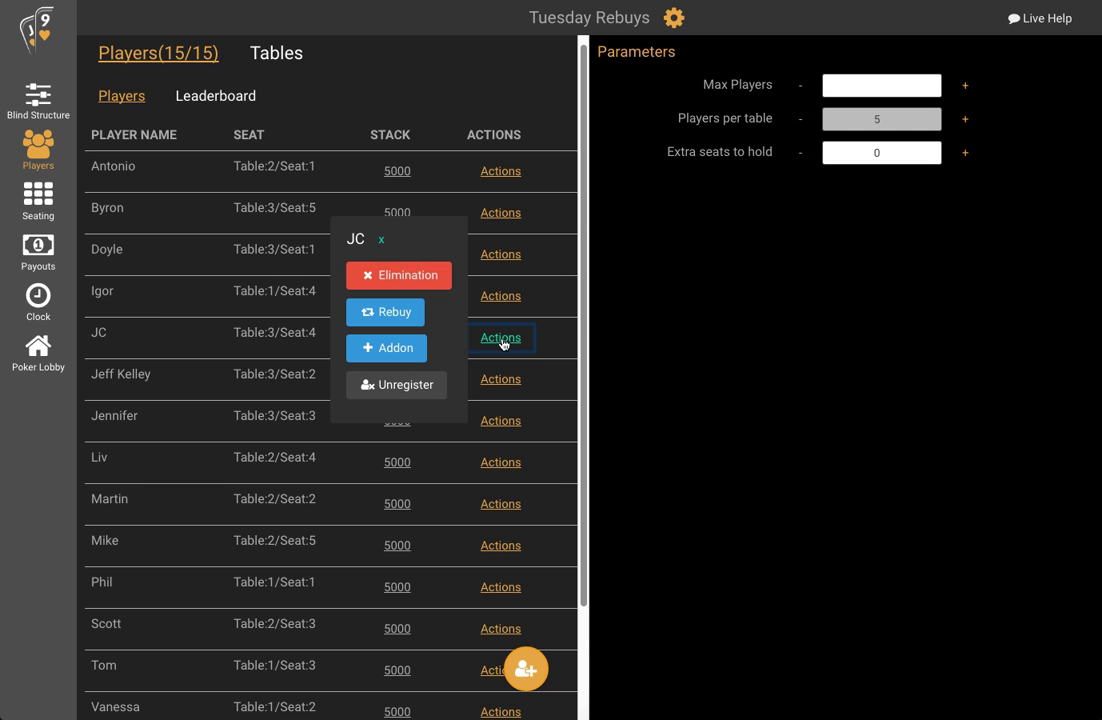
# Step: Eliminate the Table 3 Seat 4 and Table 3 Seat 2 players, checking table counts in between
pyautogui.click(405, 279)
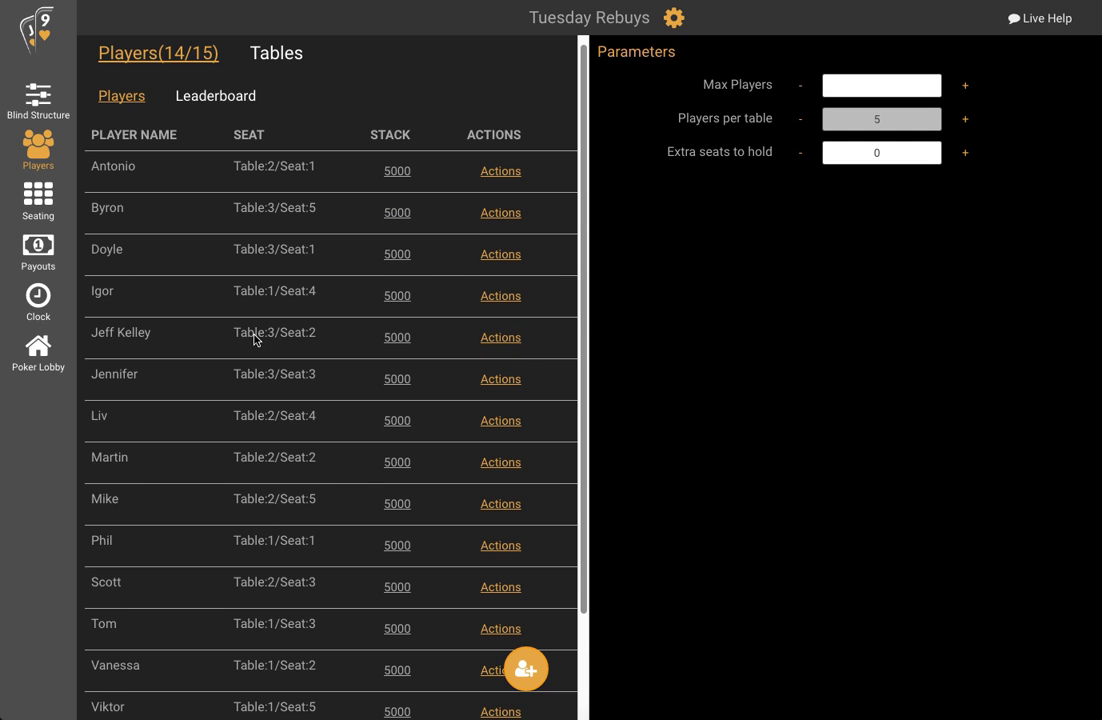
pyautogui.click(272, 57)
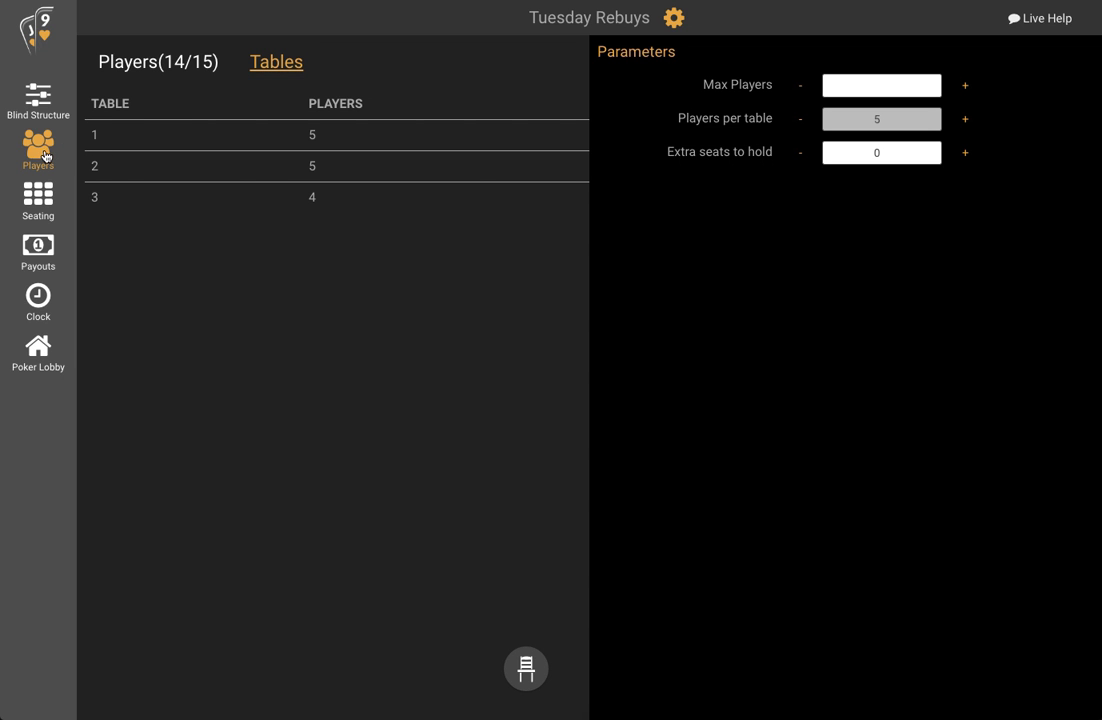
pyautogui.click(190, 66)
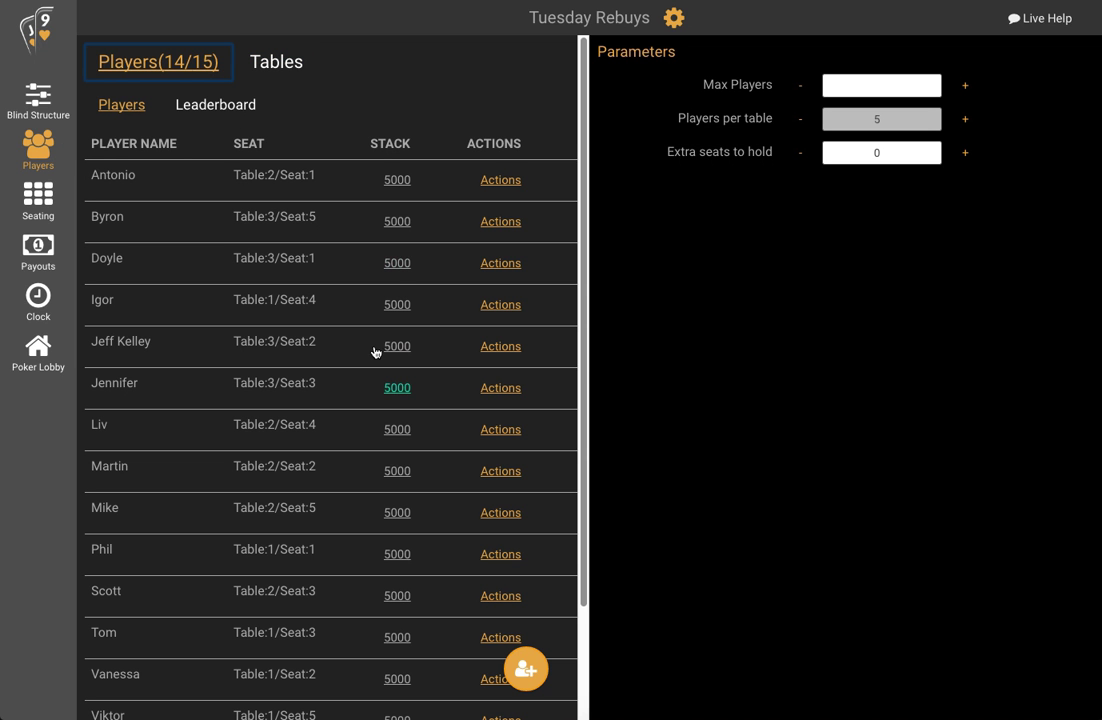
pyautogui.click(505, 347)
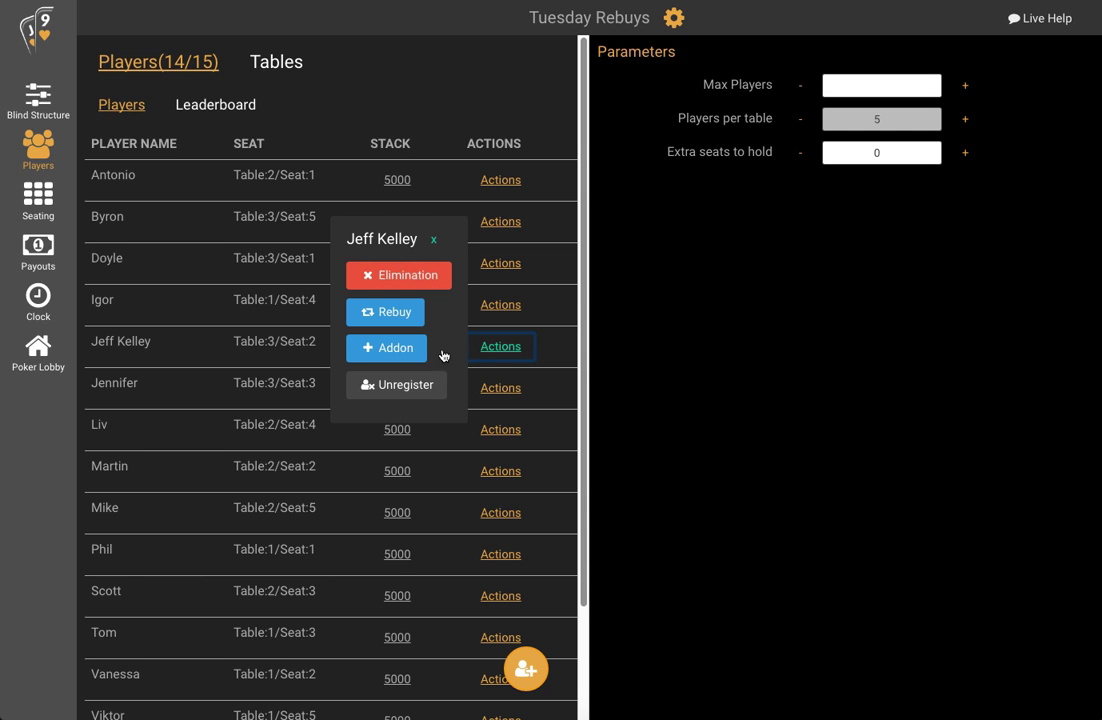
pyautogui.click(428, 280)
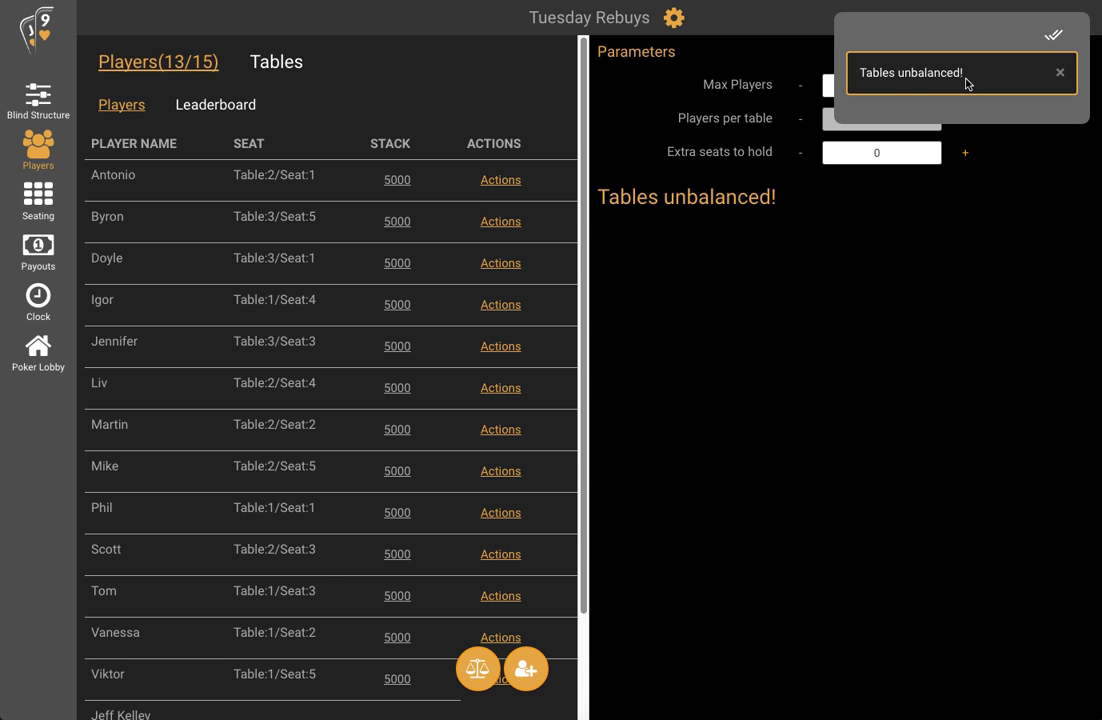
# Step: Rebalance the tables by reseating a player and review the seating chart of all tables
pyautogui.click(477, 674)
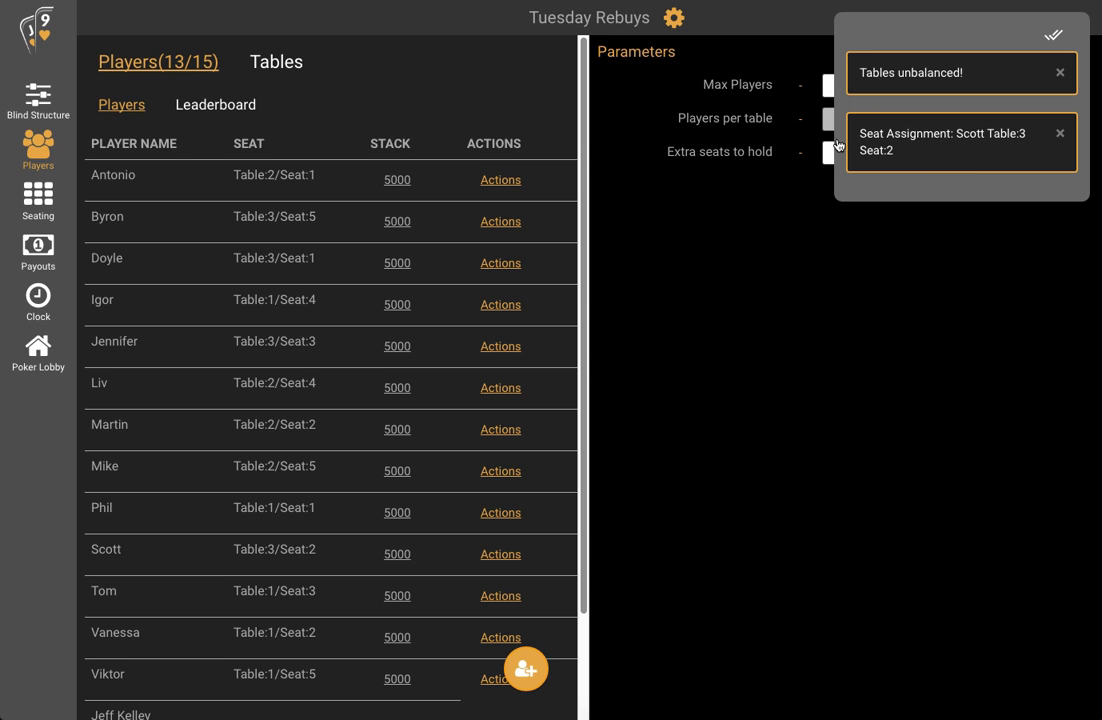
pyautogui.click(1060, 134)
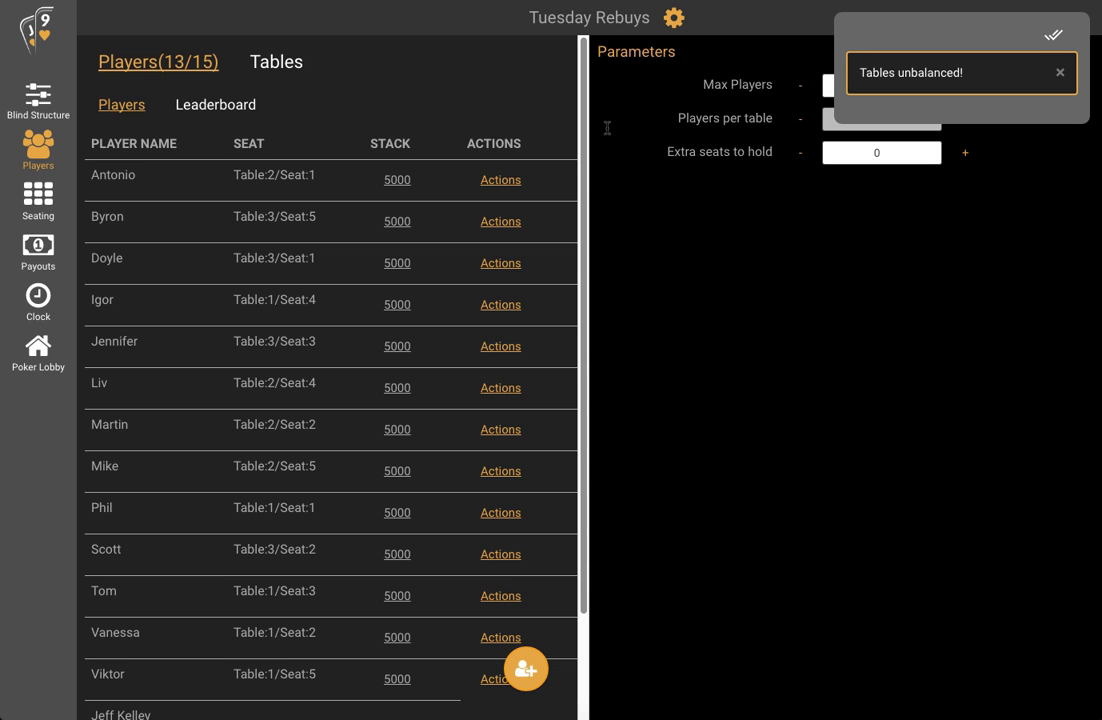
pyautogui.click(286, 66)
pyautogui.click(40, 201)
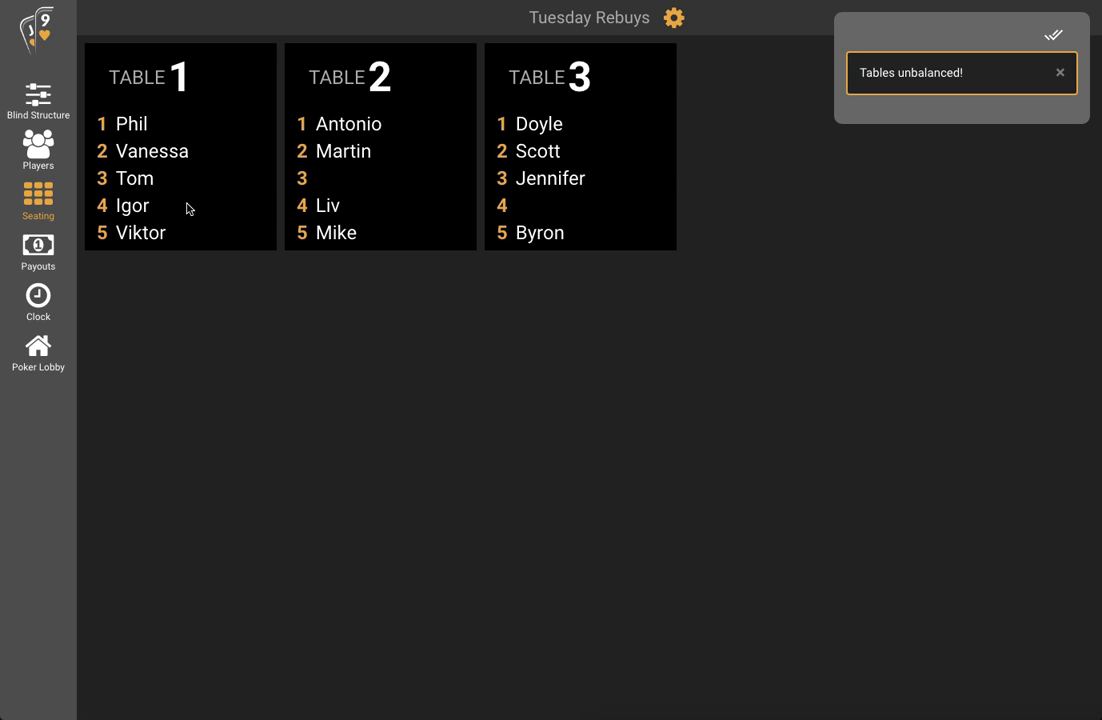
pyautogui.click(47, 149)
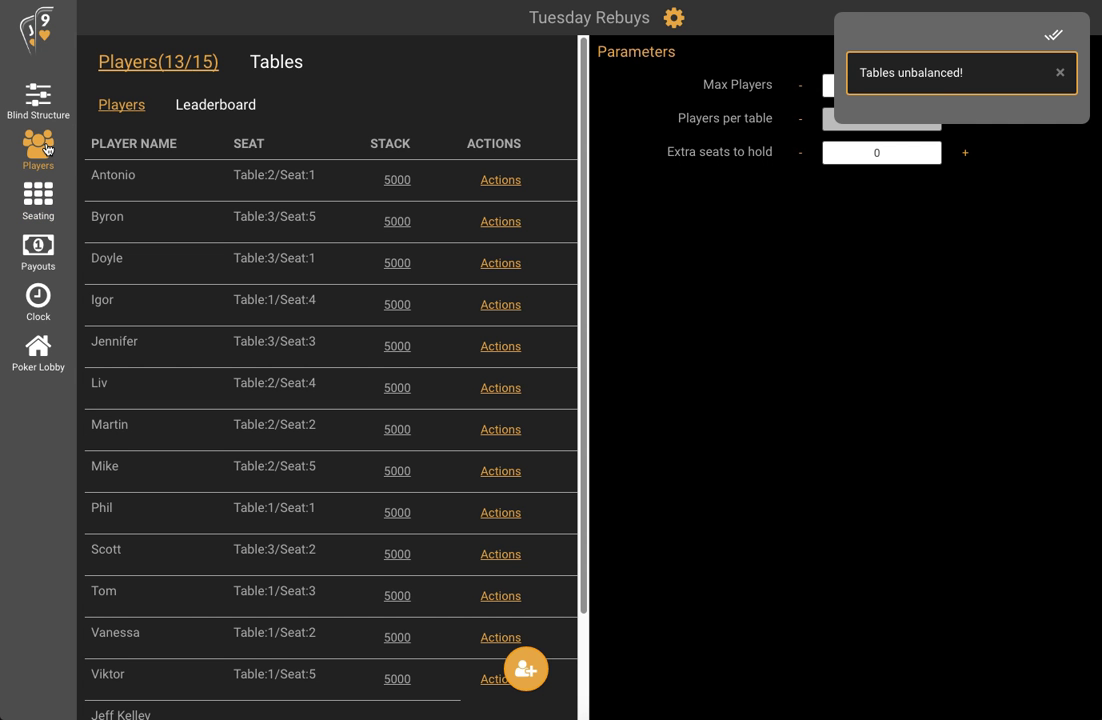
# Step: Eliminate the Table 2 Seat 1 player, rebalance the tables and clear the notifications
pyautogui.click(504, 182)
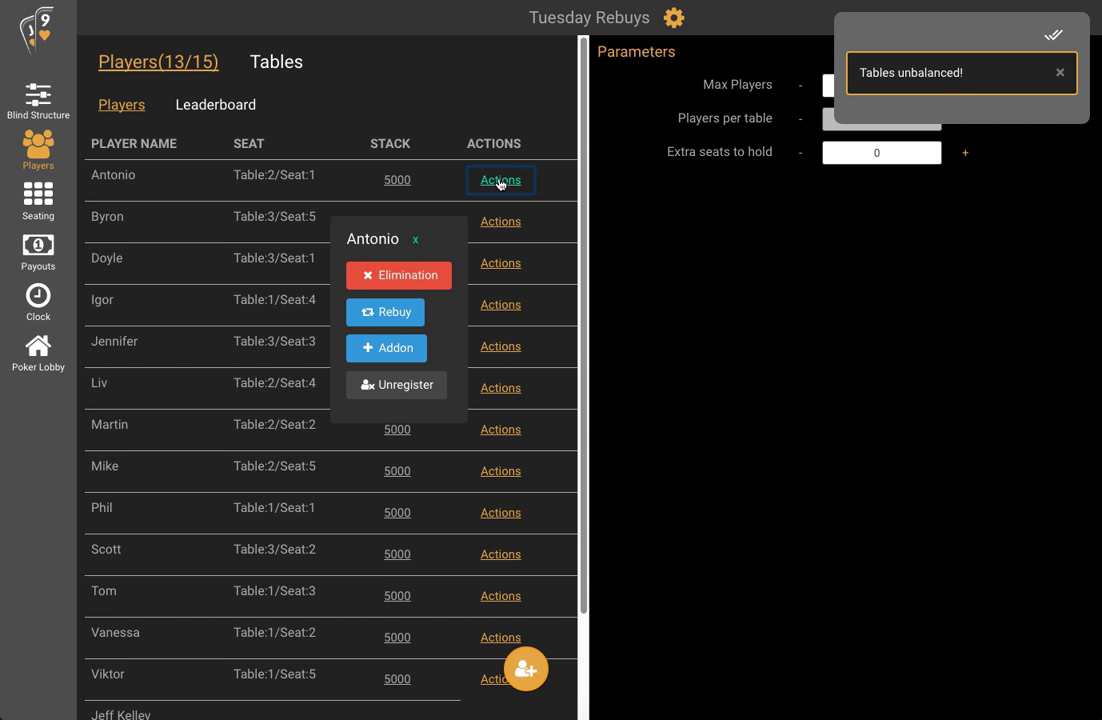
pyautogui.click(425, 276)
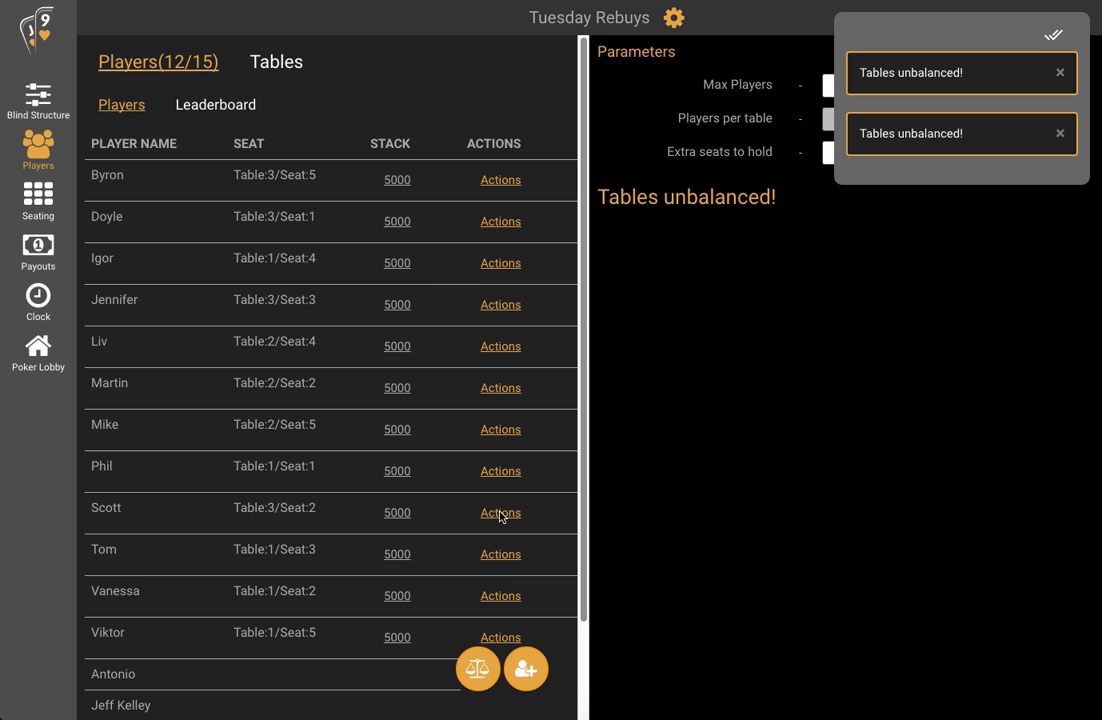
pyautogui.click(478, 671)
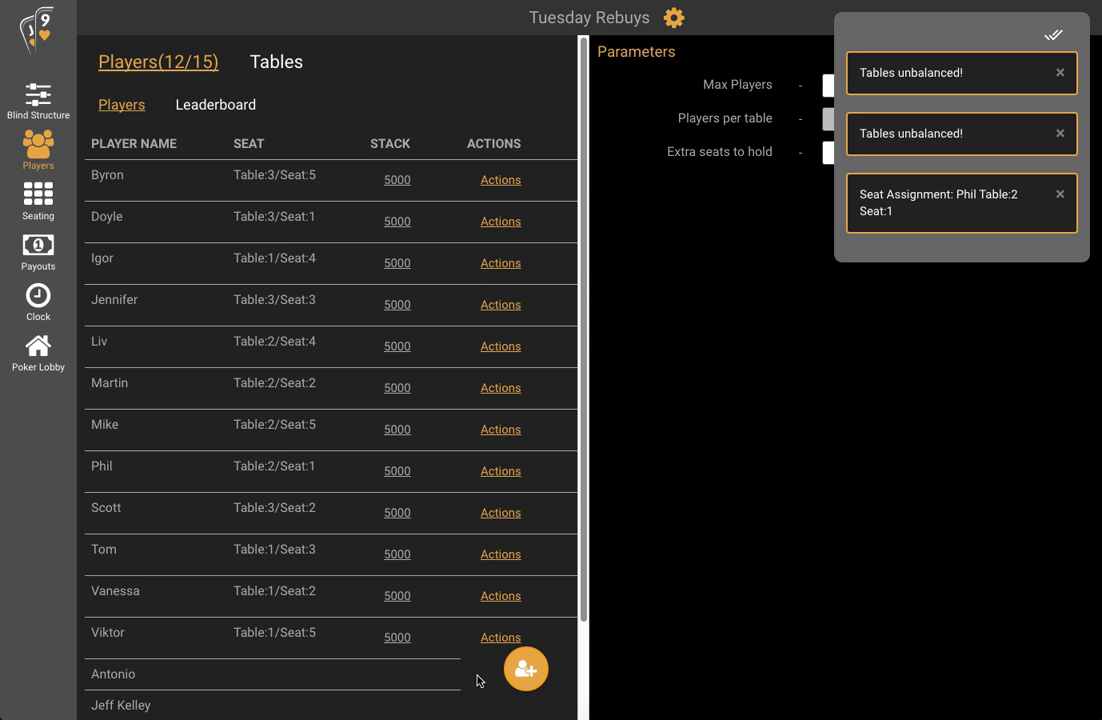
pyautogui.click(1052, 35)
# Step: Eliminate the newly moved Table 2 Seat 1 player, then Doyle
pyautogui.click(498, 476)
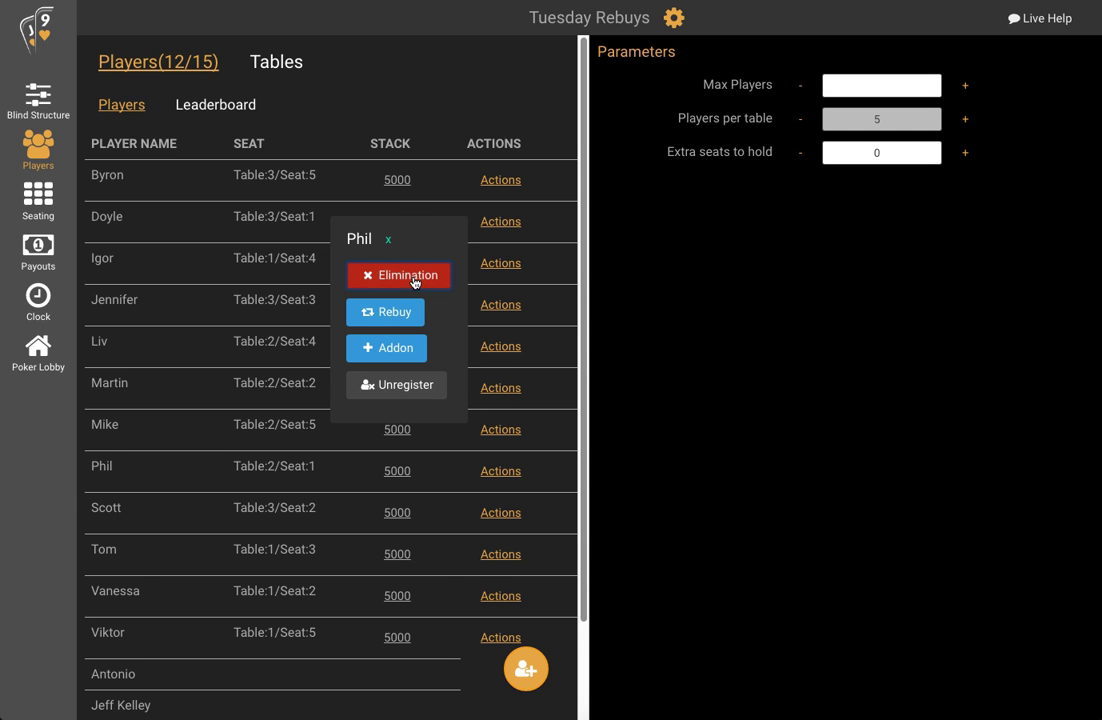
pyautogui.click(414, 282)
pyautogui.click(501, 224)
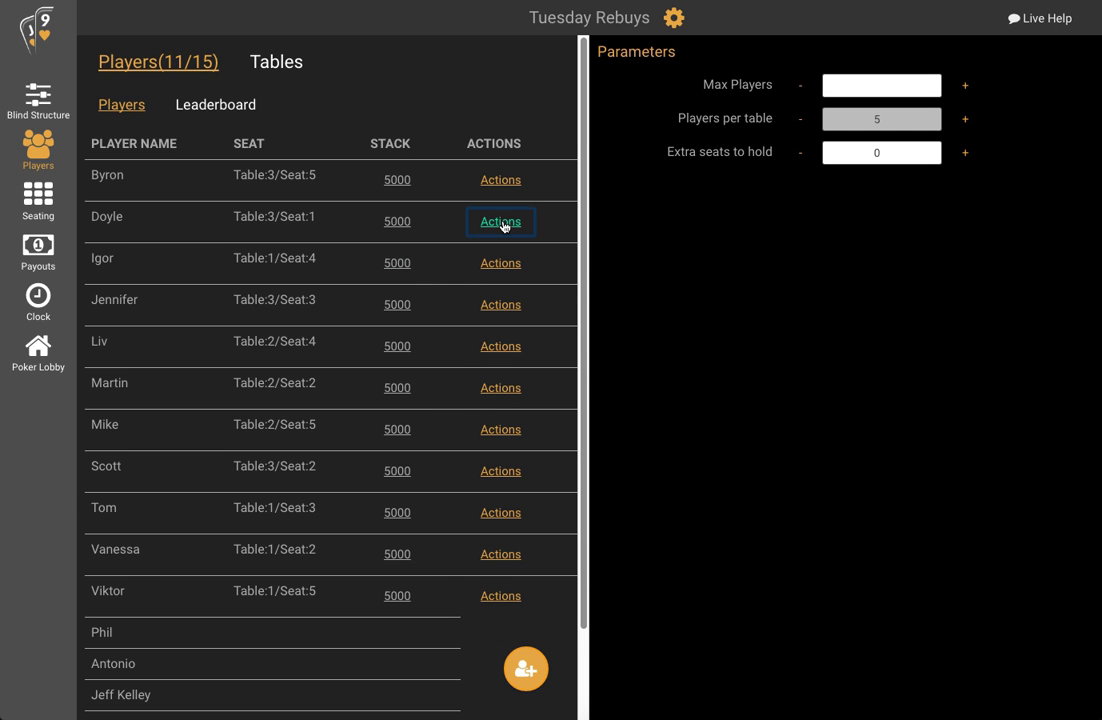
pyautogui.click(424, 279)
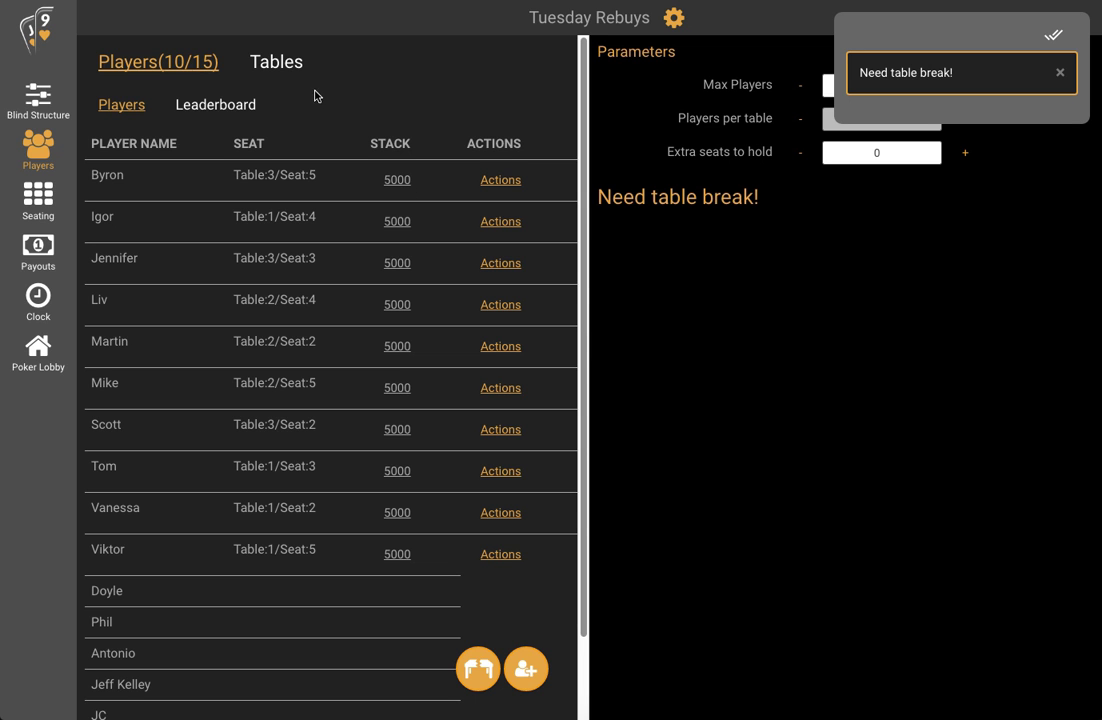
# Step: Break table 3 from the tables list and reseat its players
pyautogui.click(289, 72)
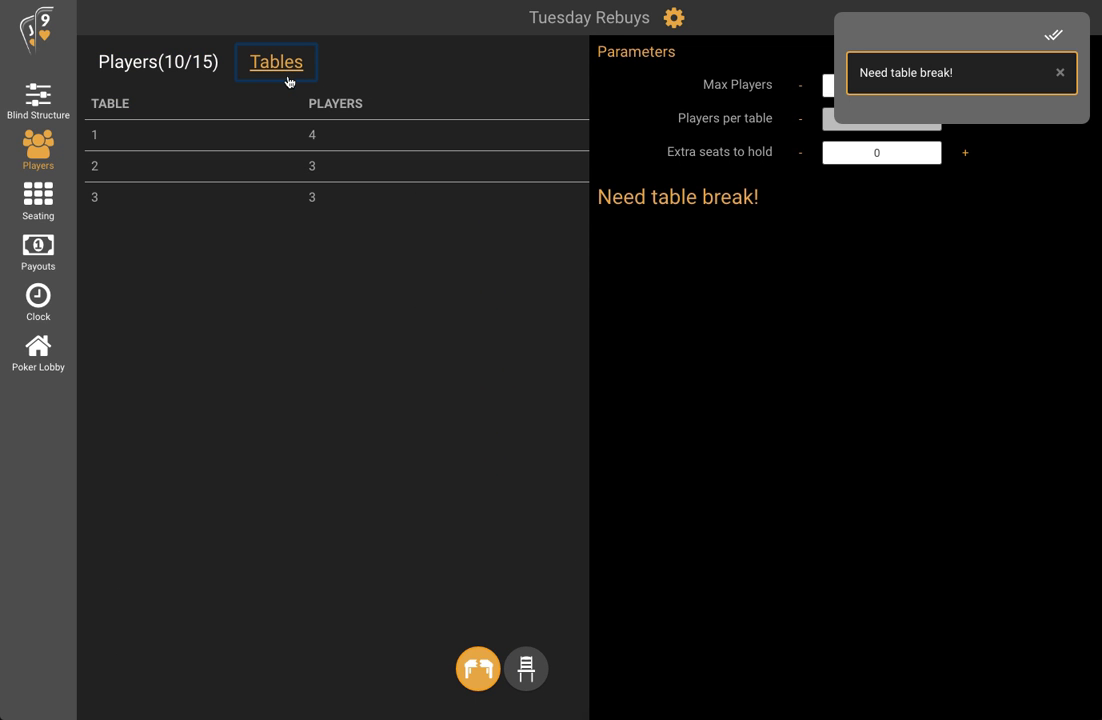
pyautogui.moveTo(91, 199); pyautogui.dragTo(99, 199)
pyautogui.click(99, 205)
pyautogui.click(1053, 35)
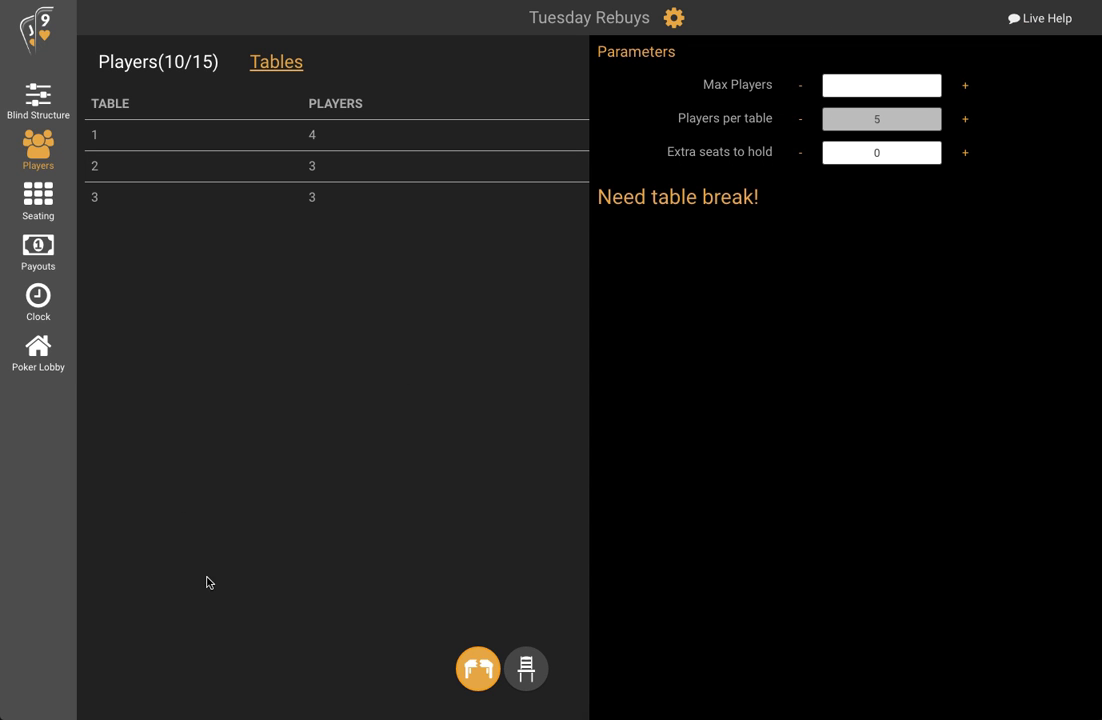
pyautogui.click(476, 670)
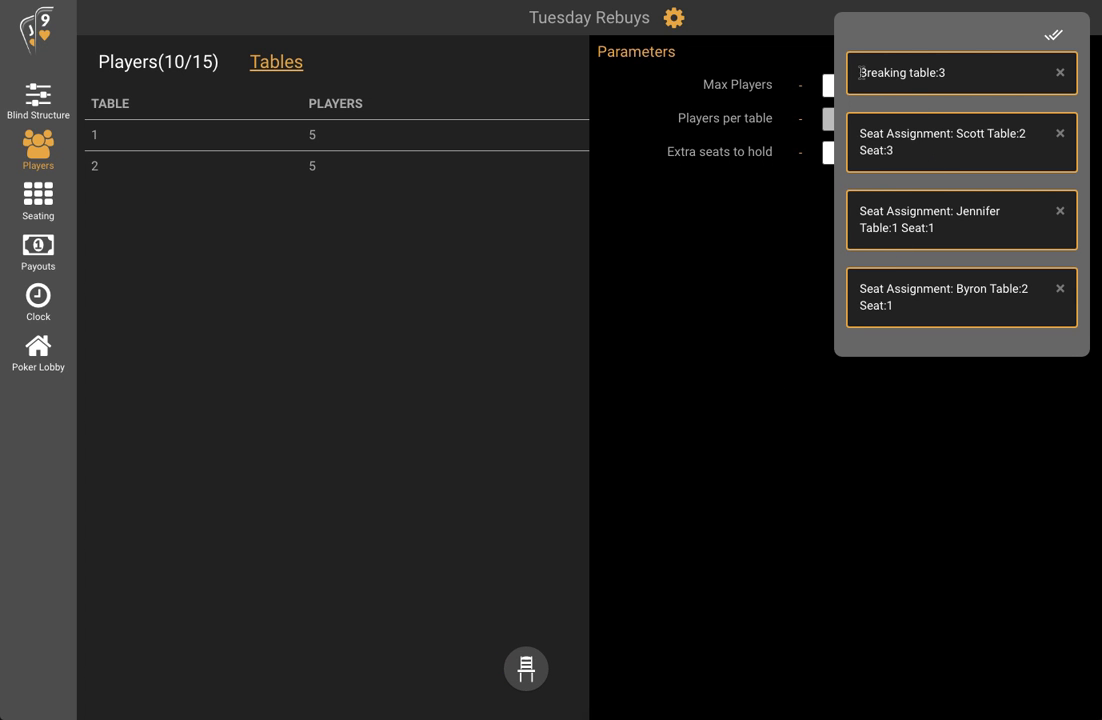
# Step: Review the seating of the two five-seat tables and the 475 payout pool
pyautogui.moveTo(861, 73); pyautogui.dragTo(948, 74)
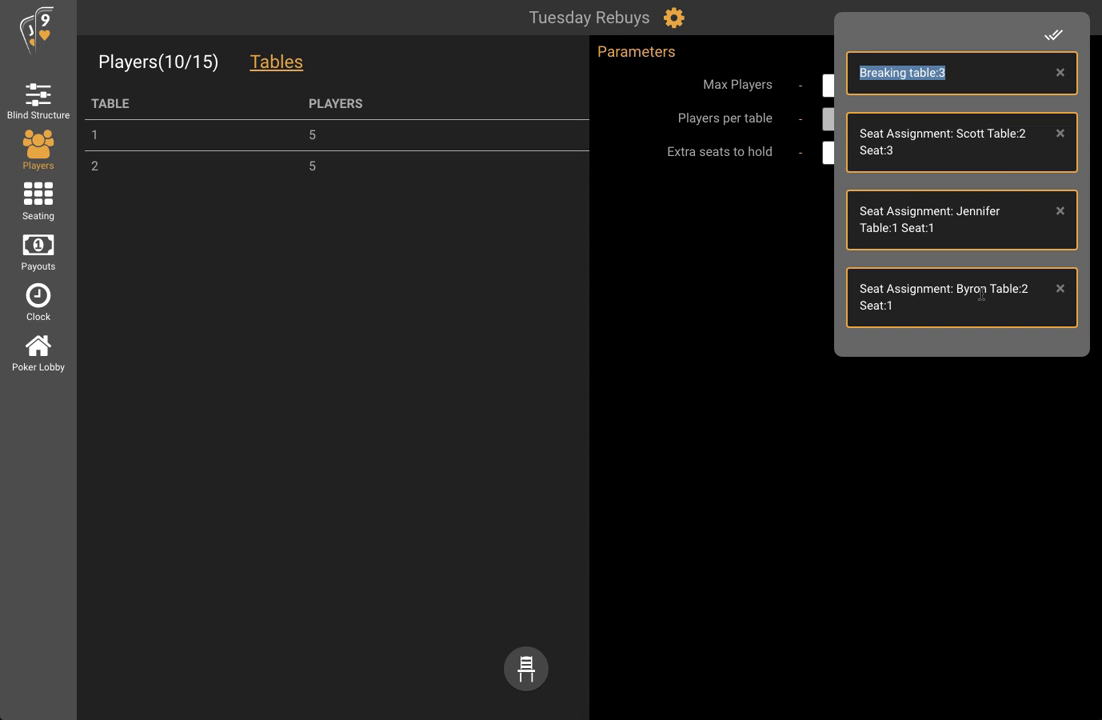
pyautogui.click(1053, 35)
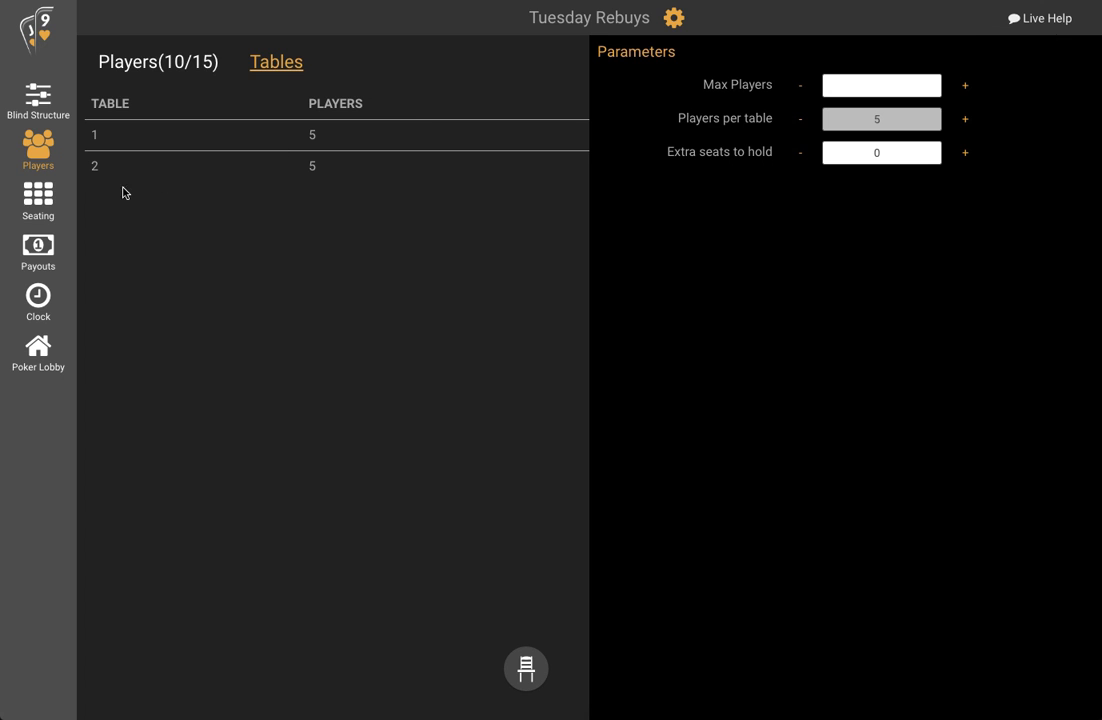
pyautogui.click(39, 182)
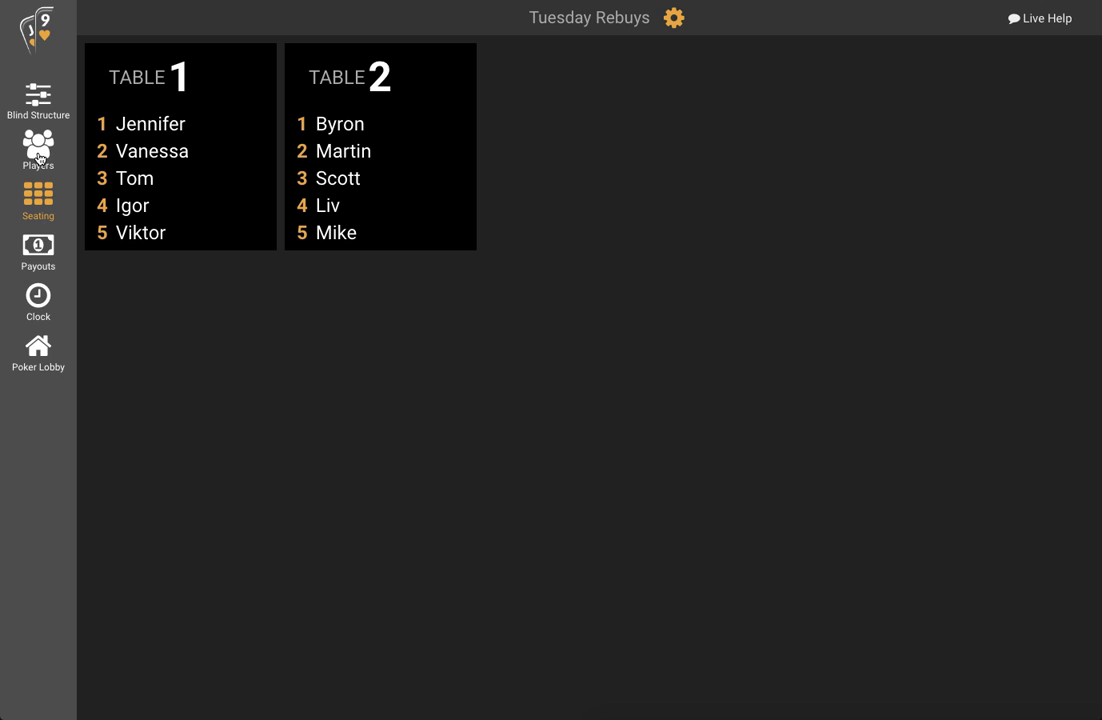
pyautogui.click(45, 259)
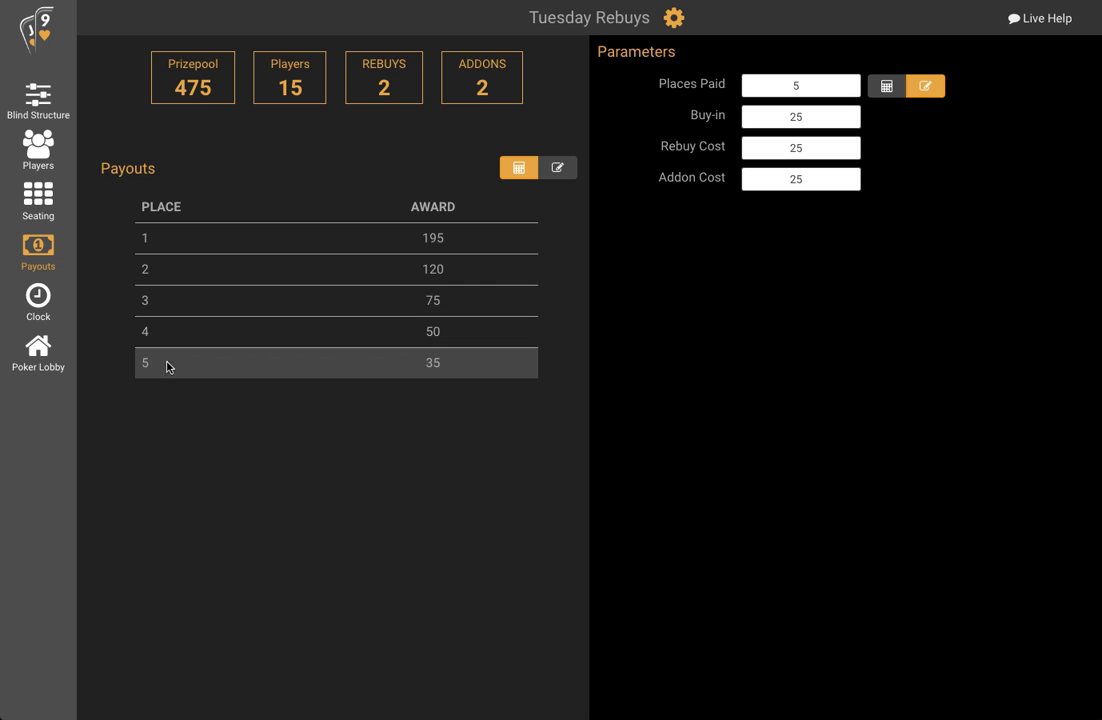
# Step: From the player list, eliminate Igor, Martin, Tom, Mike and Liv in turn
pyautogui.click(38, 145)
pyautogui.click(160, 62)
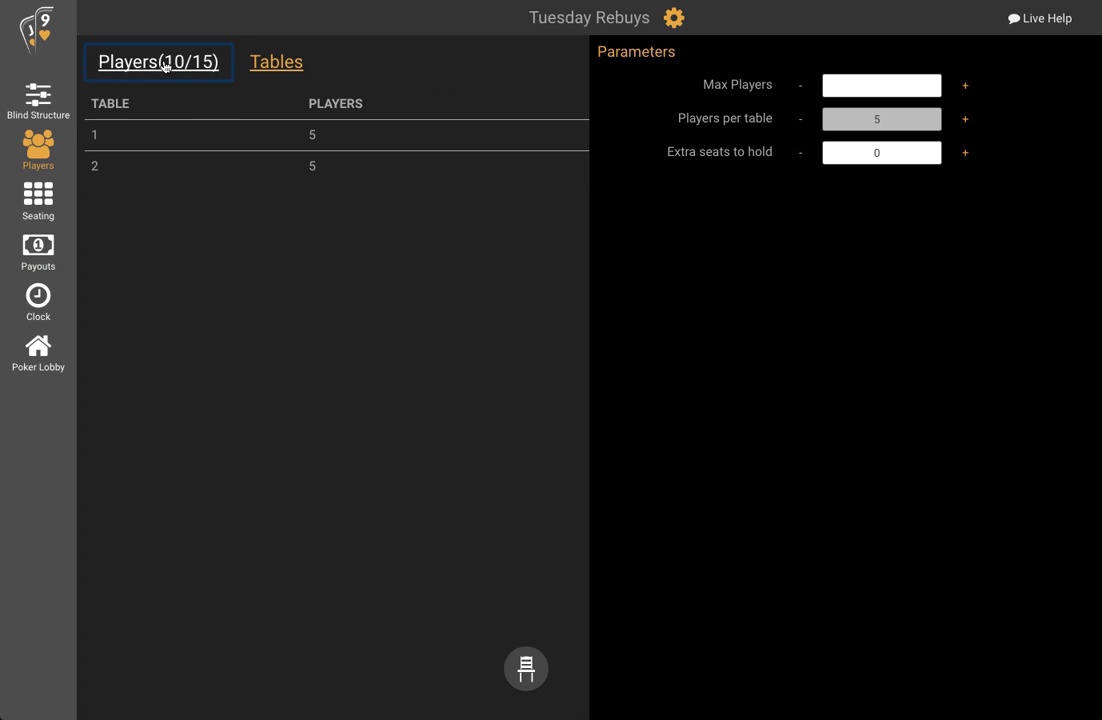
pyautogui.click(500, 222)
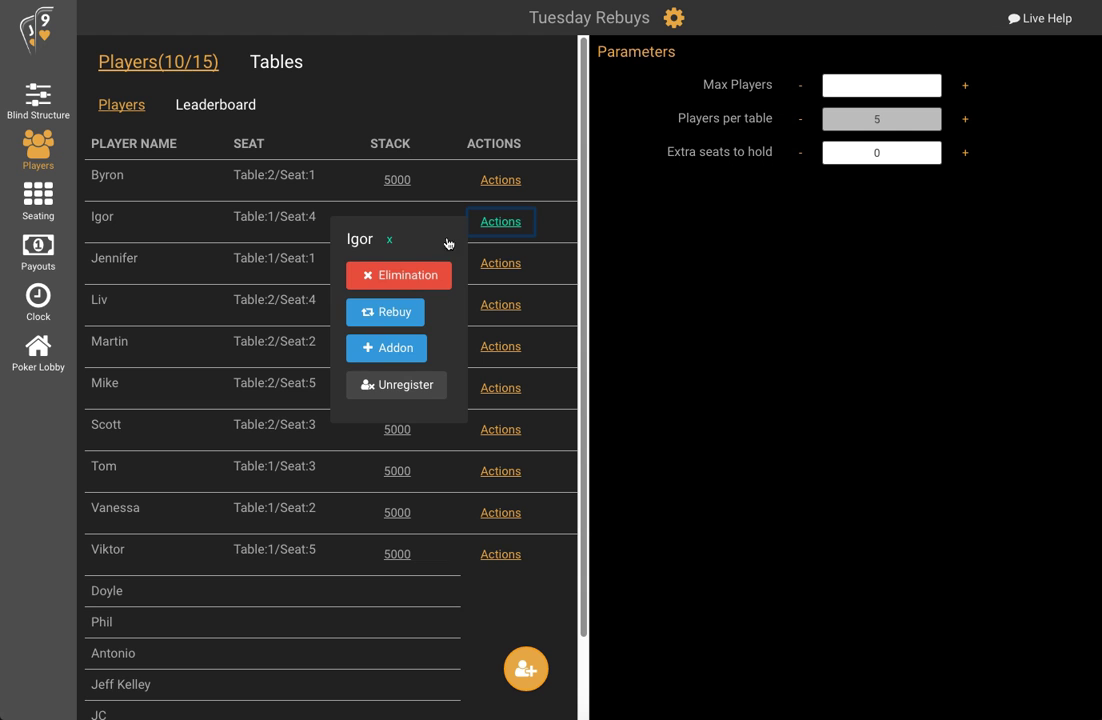
pyautogui.click(402, 279)
pyautogui.click(500, 306)
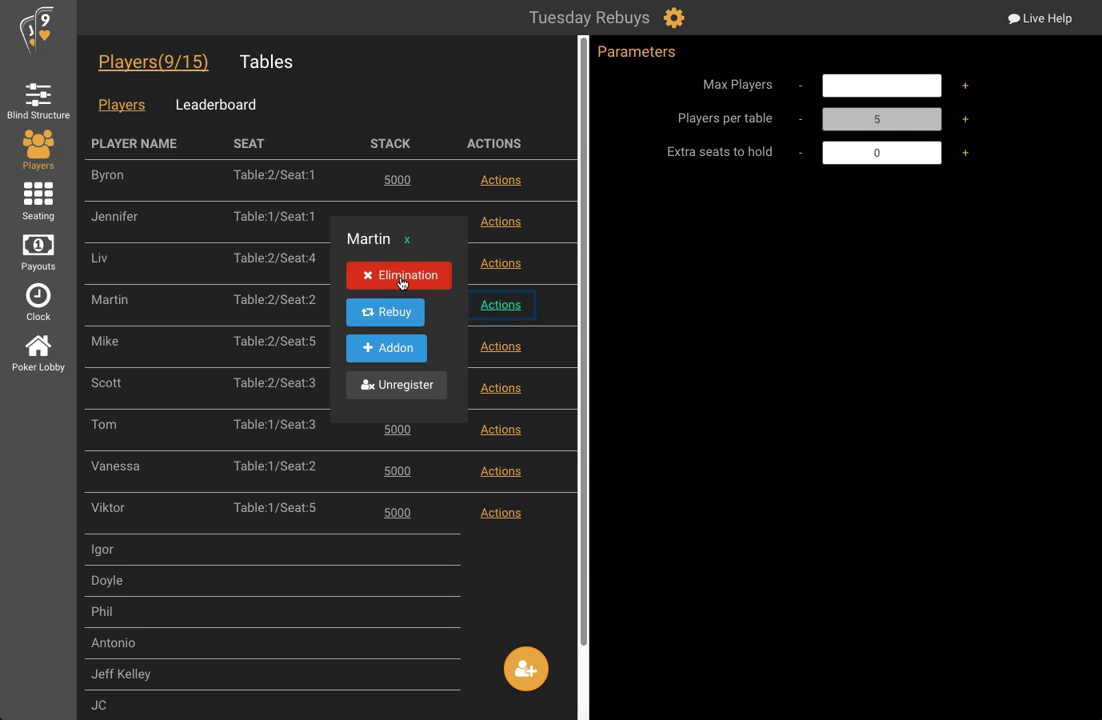
pyautogui.click(401, 280)
pyautogui.click(495, 387)
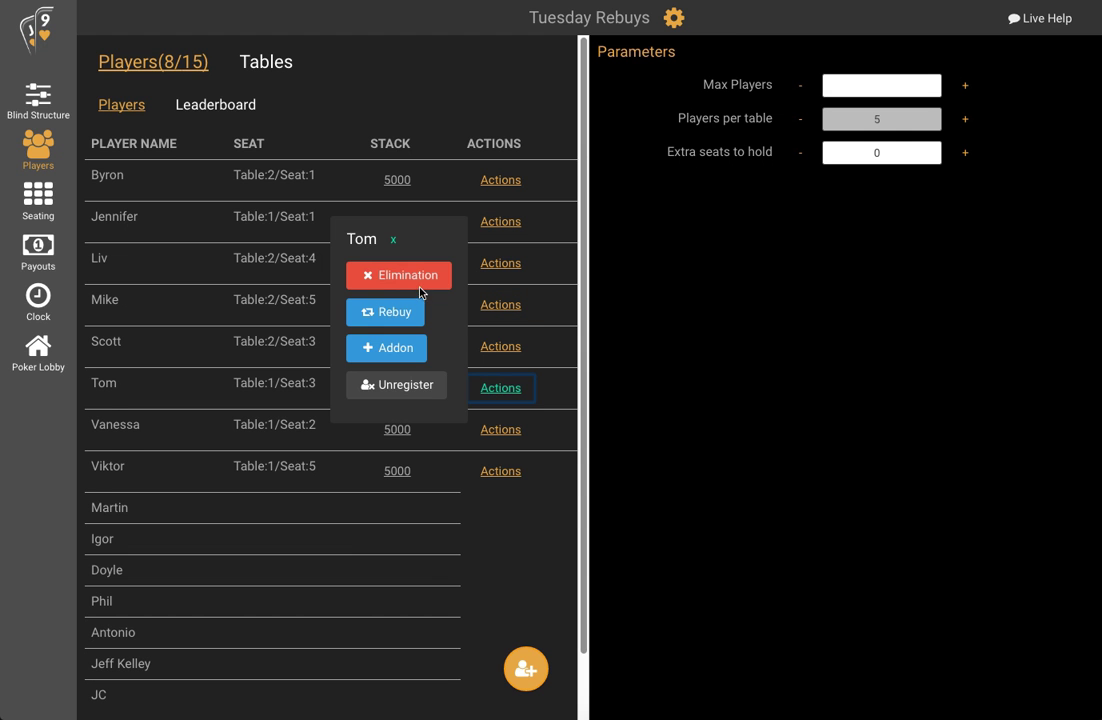
pyautogui.click(415, 281)
pyautogui.click(500, 305)
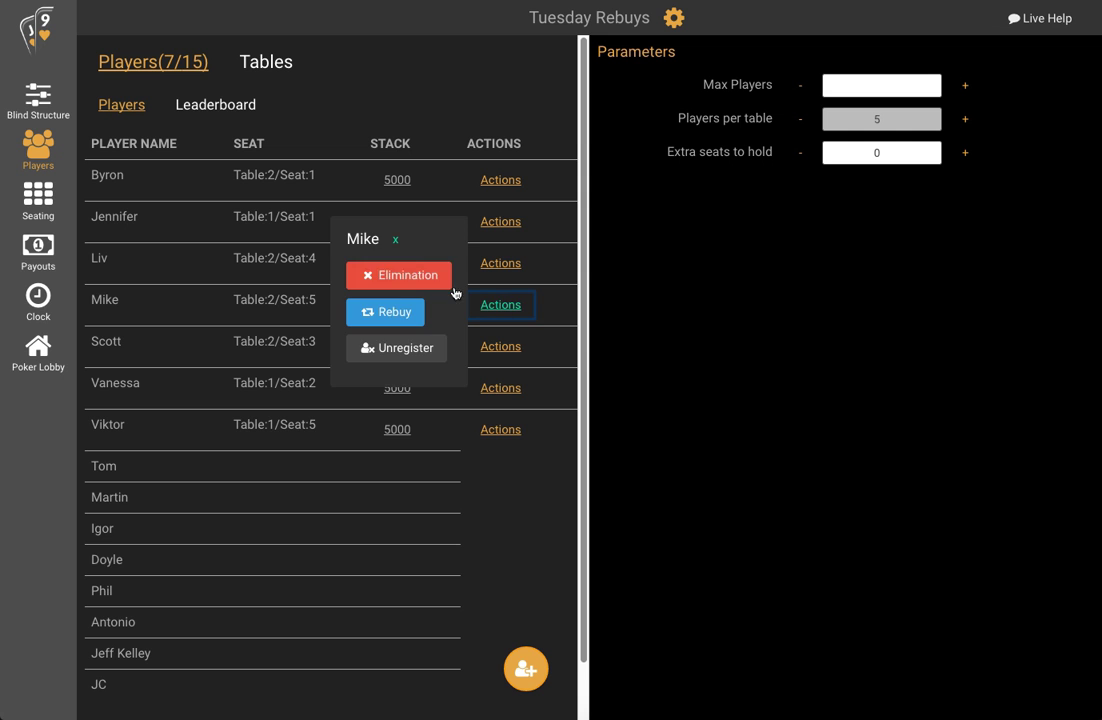
pyautogui.click(399, 280)
pyautogui.click(512, 268)
pyautogui.click(406, 280)
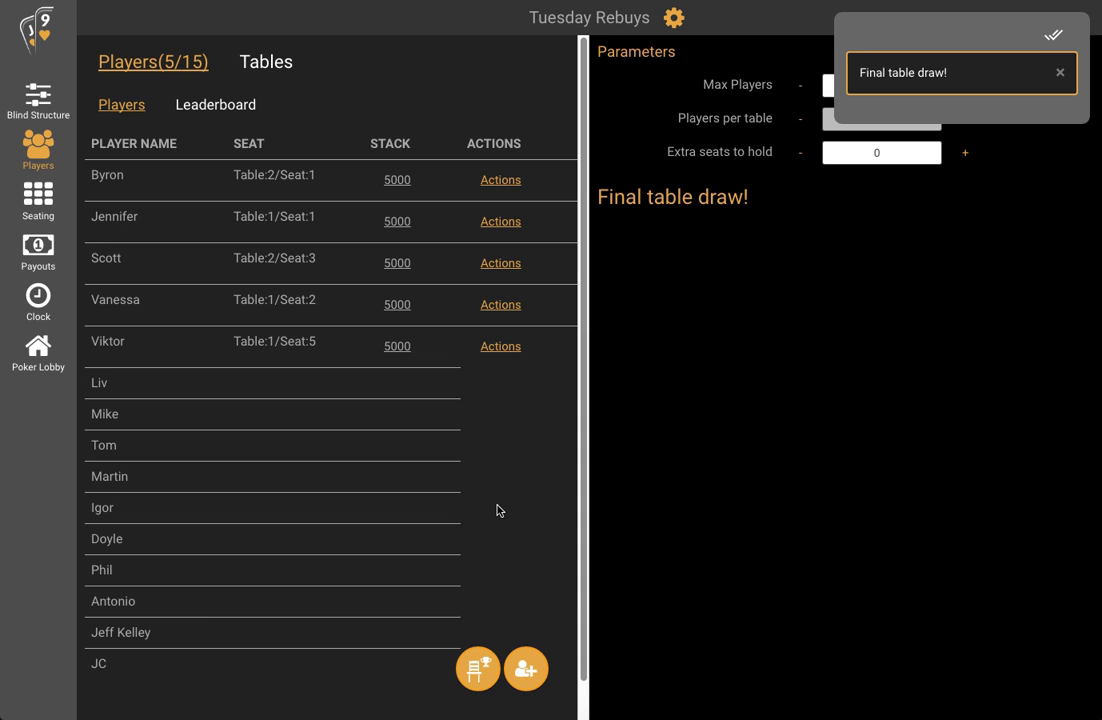
# Step: Draw seats for the five-player final table
pyautogui.click(479, 668)
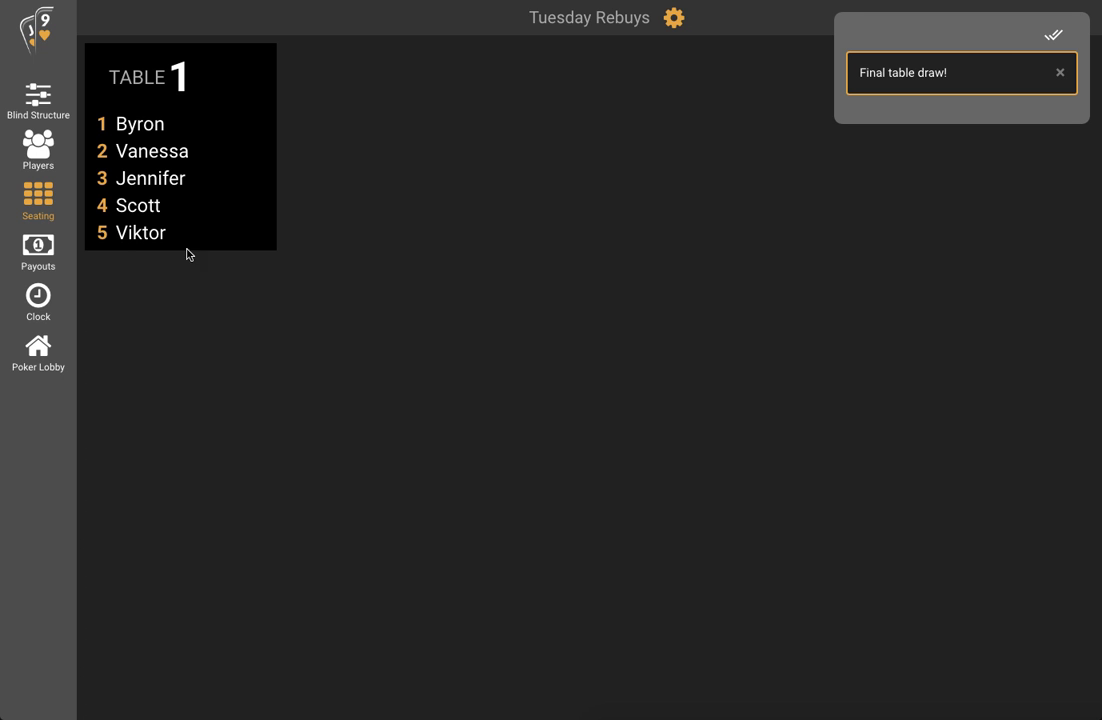
pyautogui.click(1053, 35)
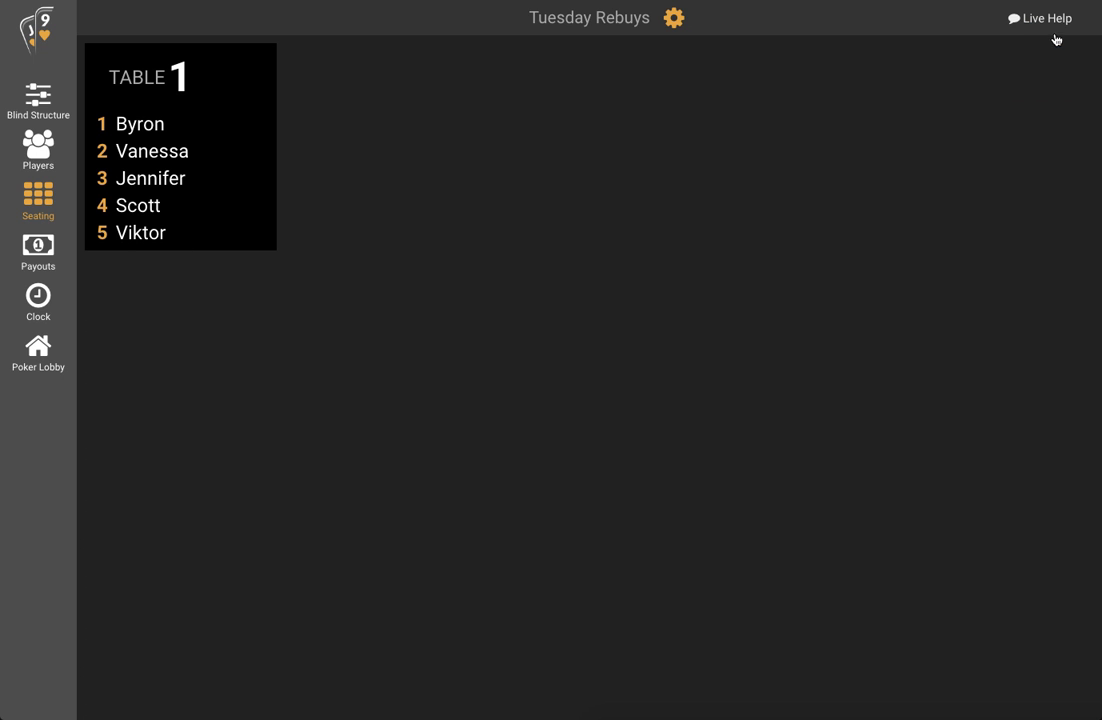
pyautogui.click(31, 152)
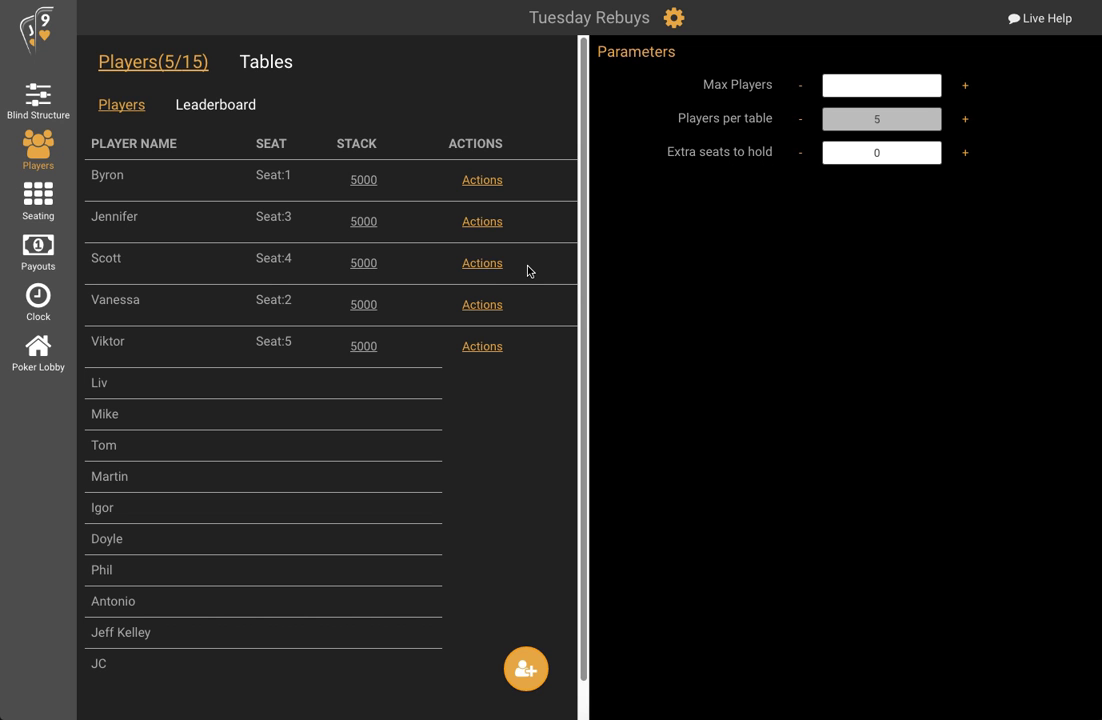
# Step: Eliminate Scott, Vanessa, Byron and Viktor so Jennifer wins, then check the payouts
pyautogui.click(483, 264)
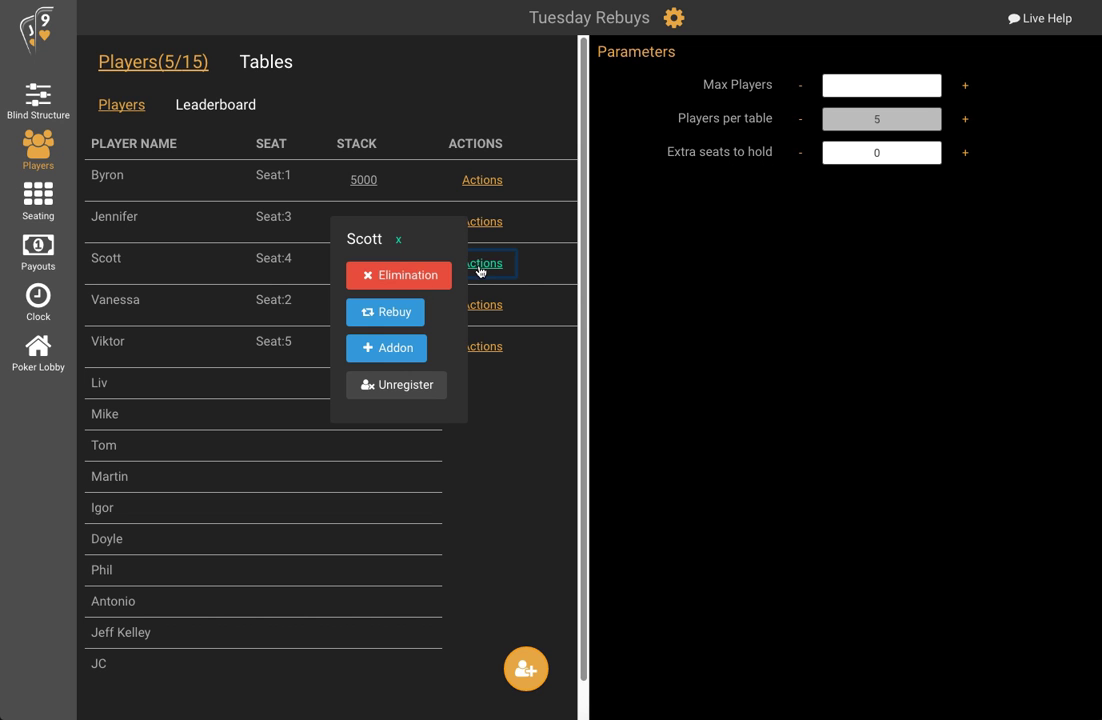
pyautogui.click(413, 283)
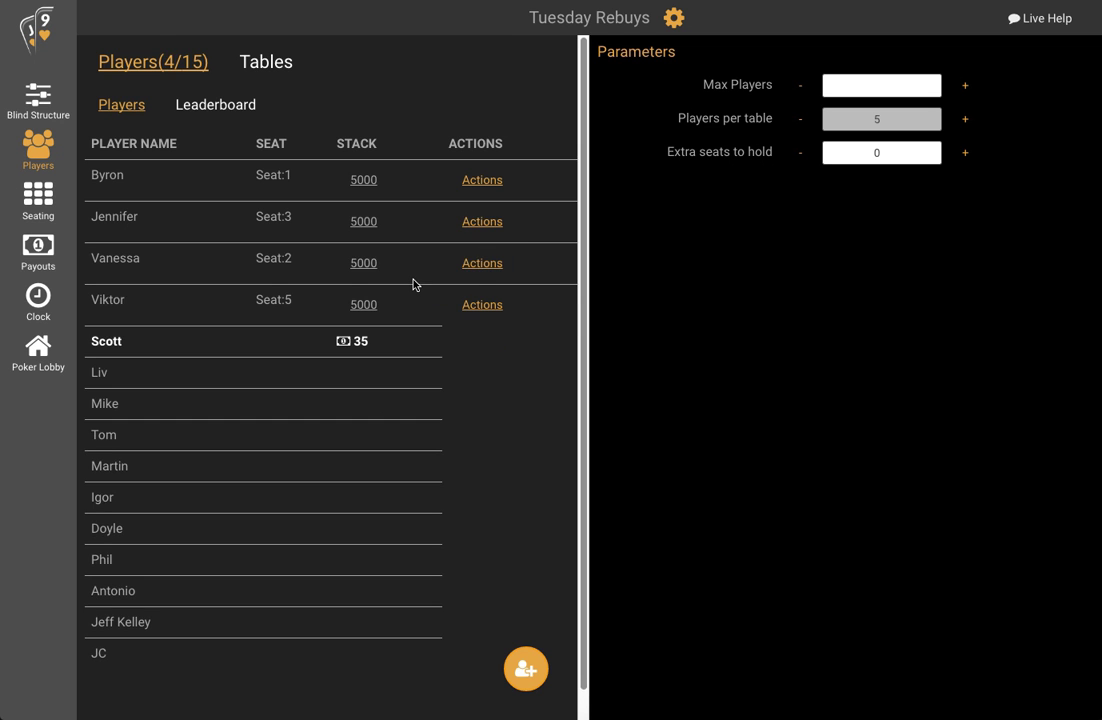
pyautogui.doubleClick(359, 341)
pyautogui.click(481, 263)
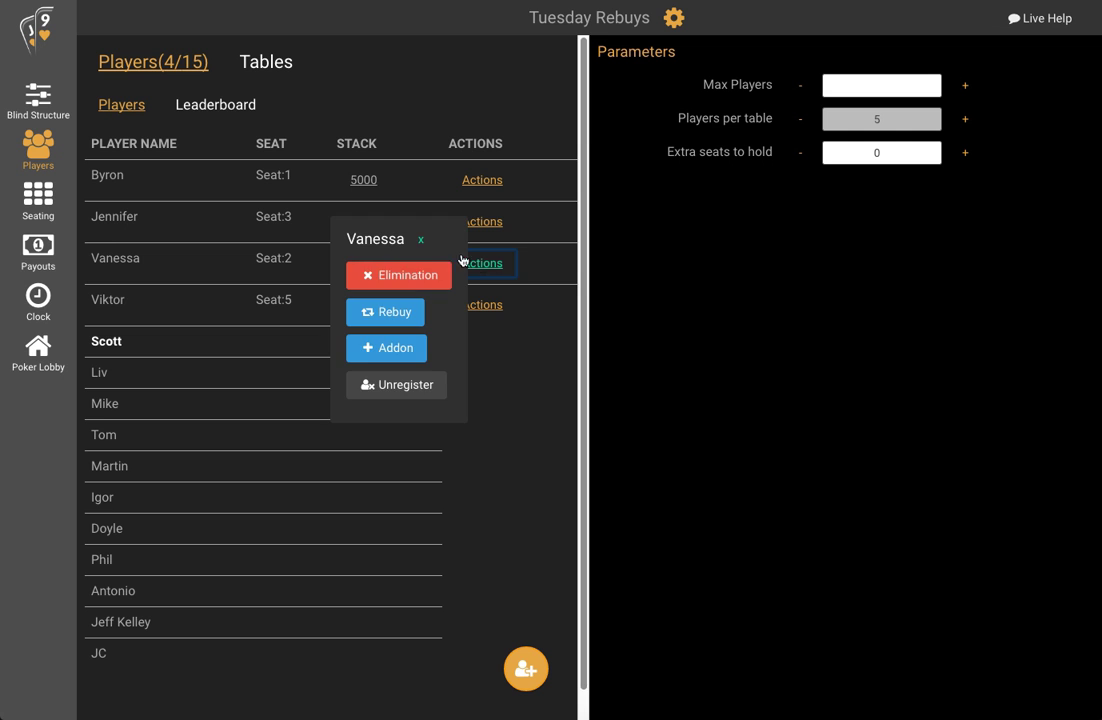
pyautogui.click(427, 276)
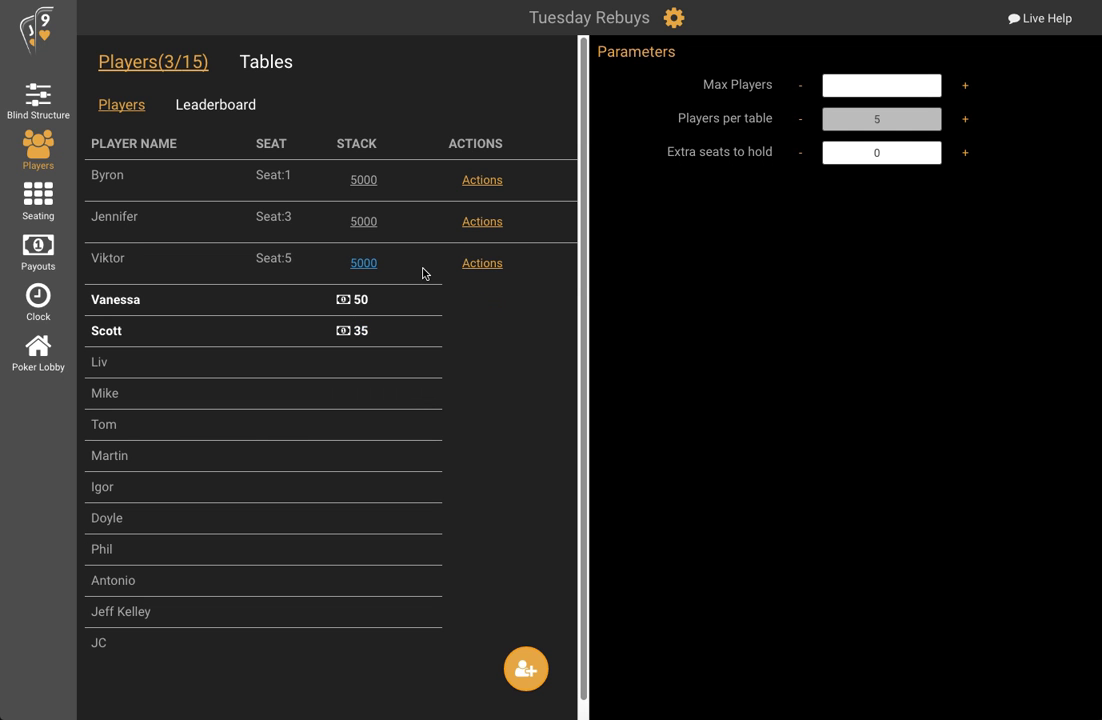
pyautogui.click(481, 181)
pyautogui.click(418, 279)
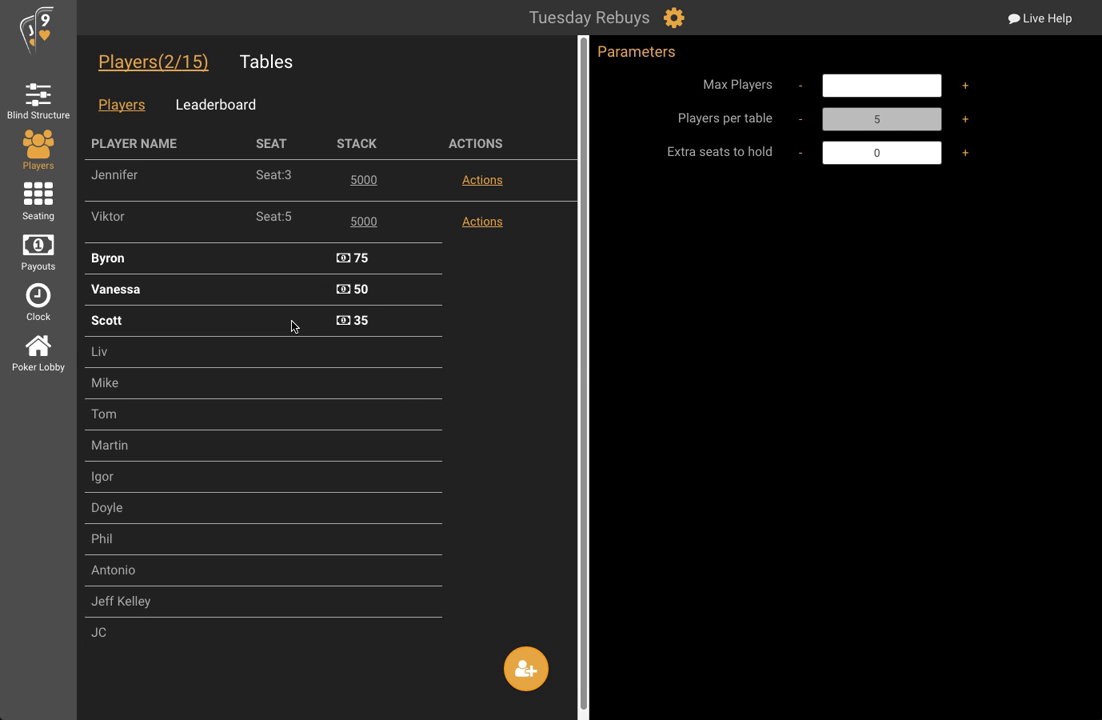
pyautogui.click(484, 223)
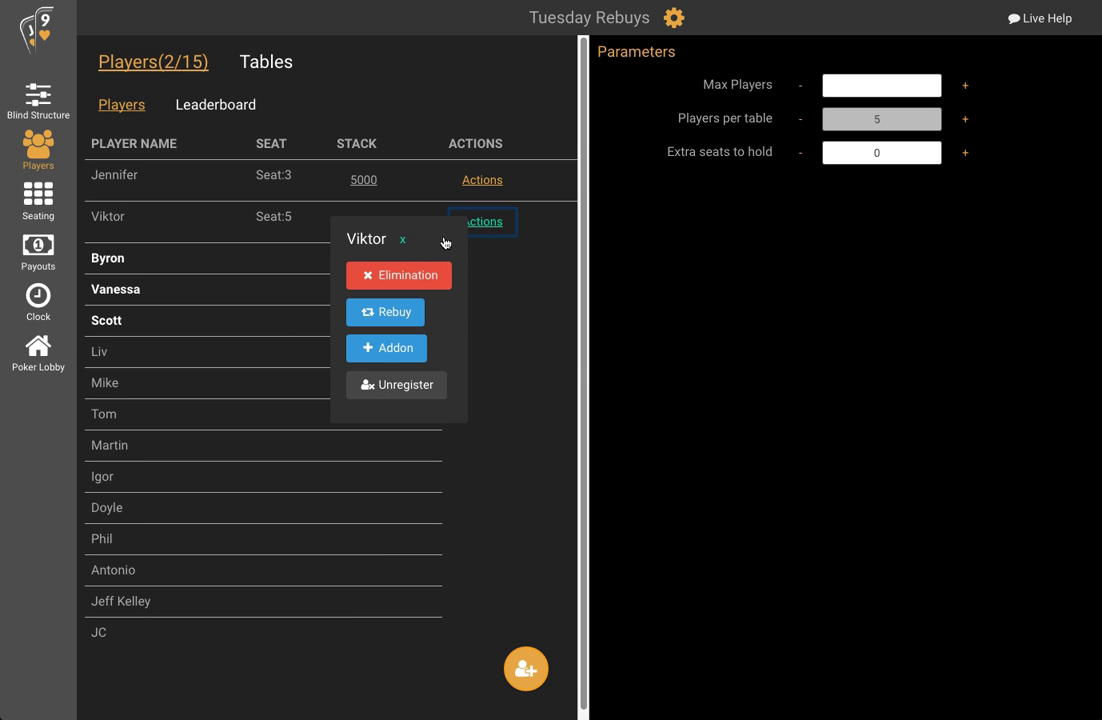
pyautogui.press('Return')
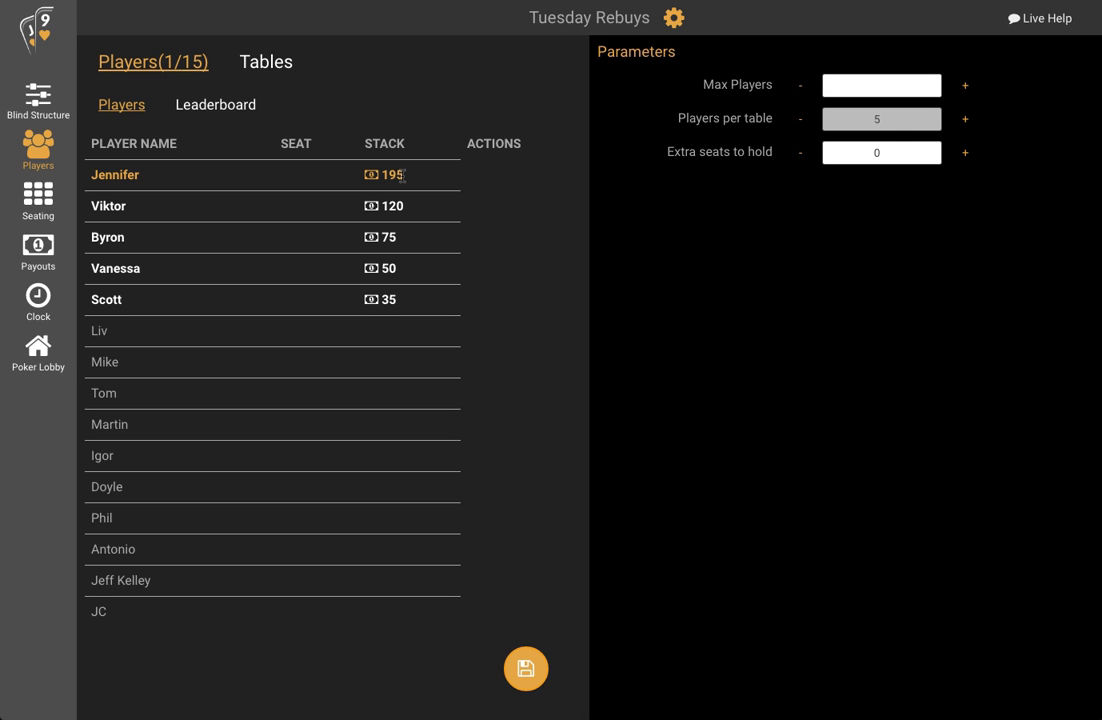
pyautogui.click(38, 247)
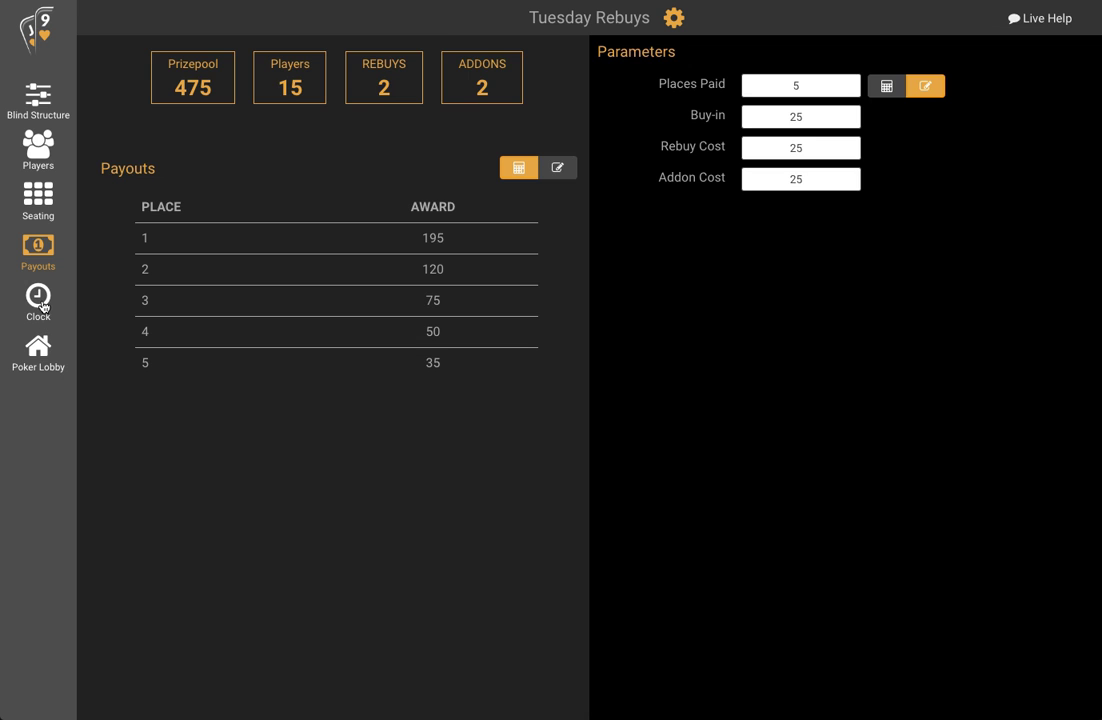
# Step: Display the tournament clock with the final leaderboard
pyautogui.click(38, 297)
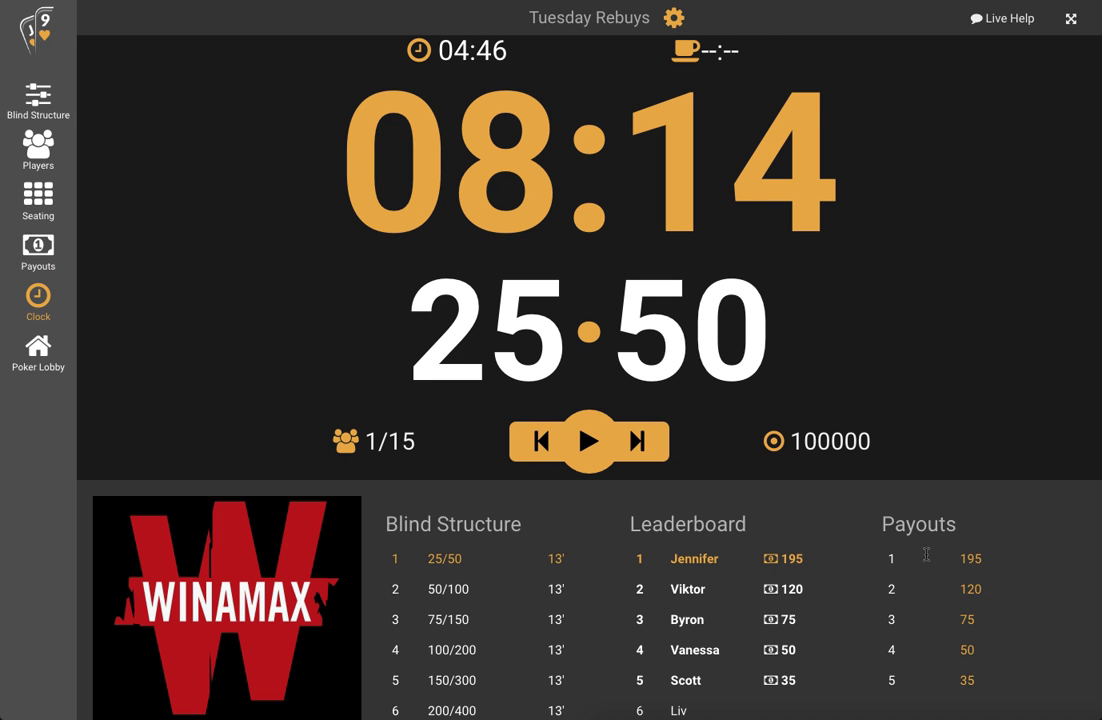